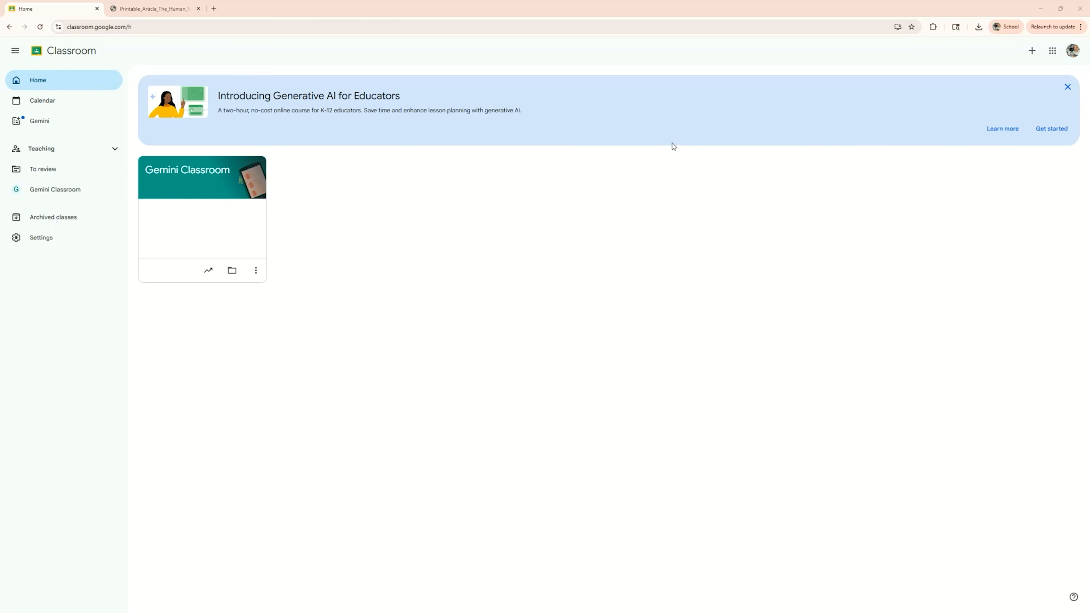
# - Open the Gemini AI tools for the class and start the Generate text-dependent questions tool
pyautogui.click(187, 170)
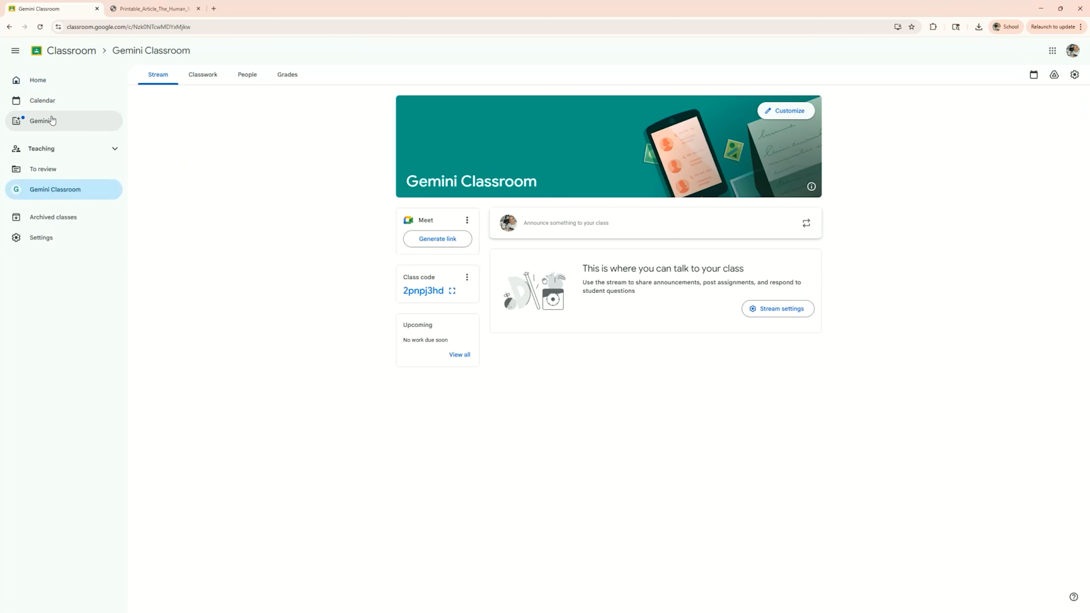
pyautogui.click(76, 123)
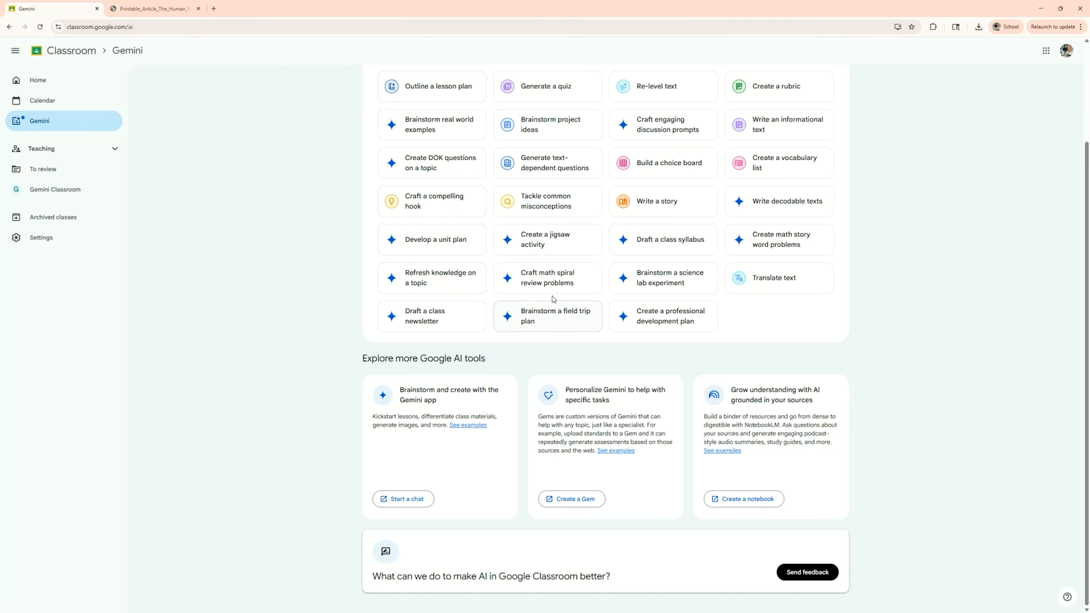
pyautogui.scroll(3, 552, 302)
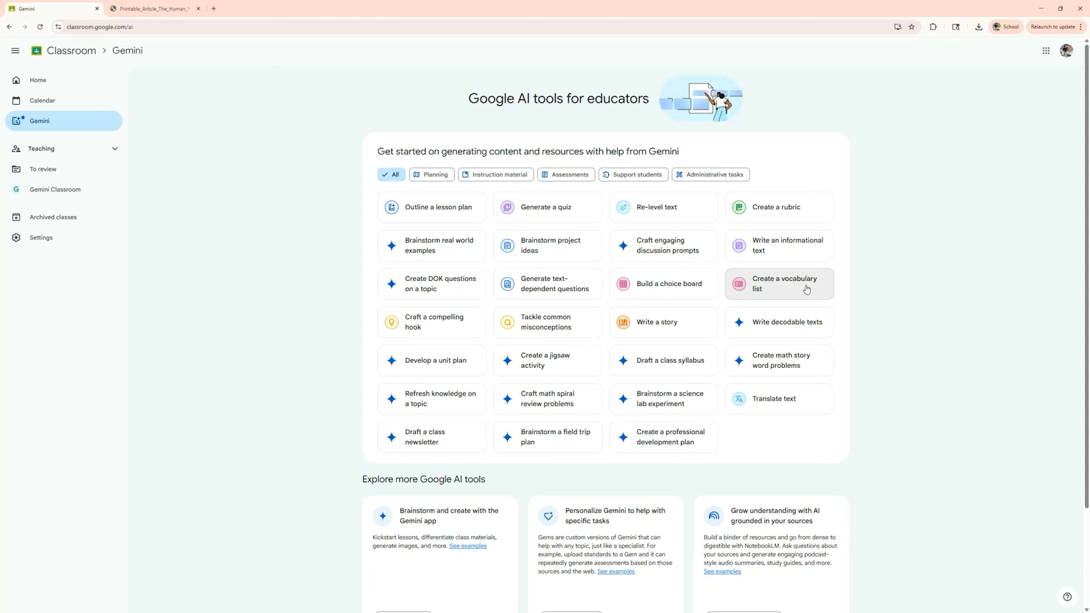
pyautogui.click(562, 293)
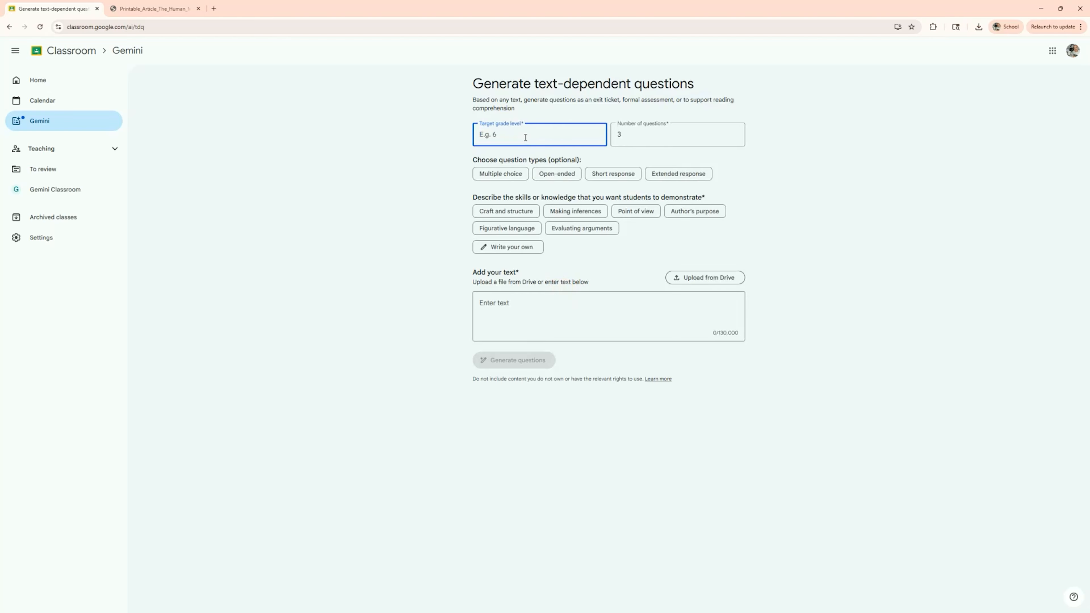
# - Set the target grade level to 7, the number of questions to 5, and choose Multiple choice questions
pyautogui.write('7')
pyautogui.moveTo(659, 134); pyautogui.dragTo(607, 132)
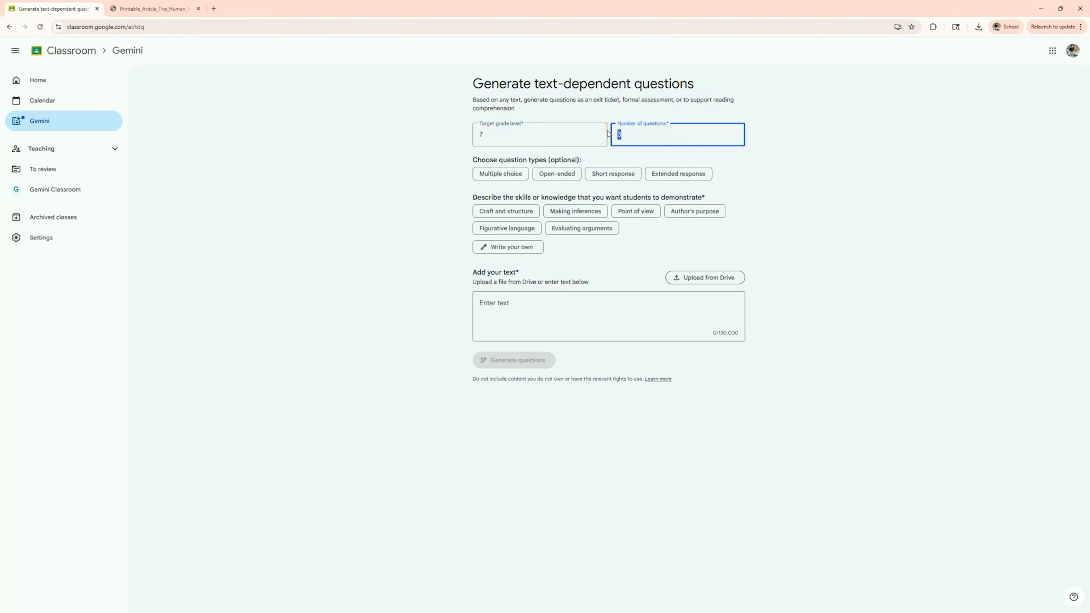
pyautogui.write('5')
pyautogui.click(489, 177)
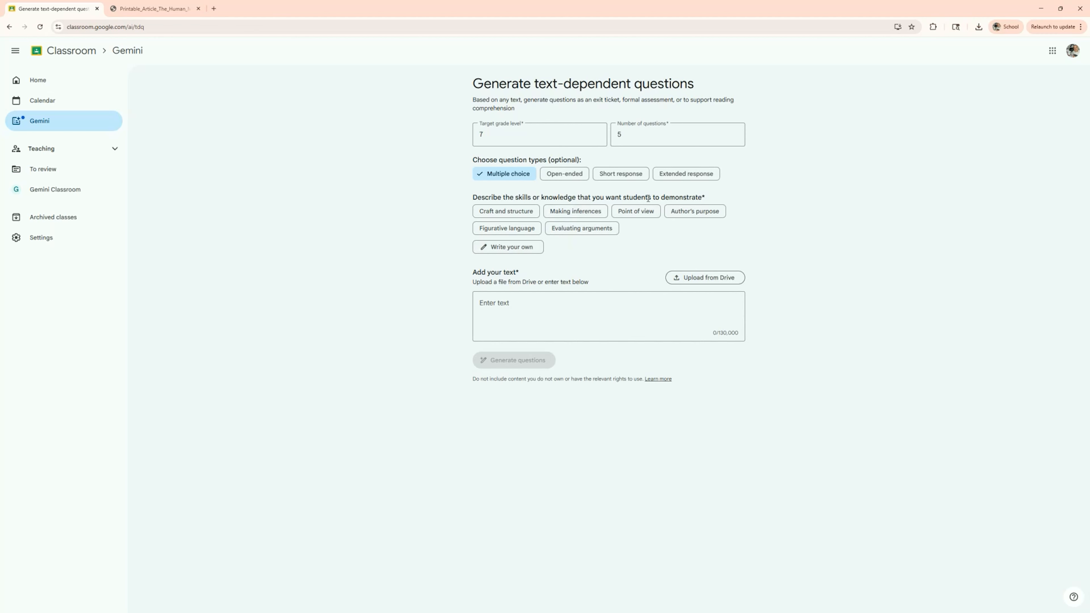
# - Add a custom skill to demonstrate: reading comprehension
pyautogui.click(511, 248)
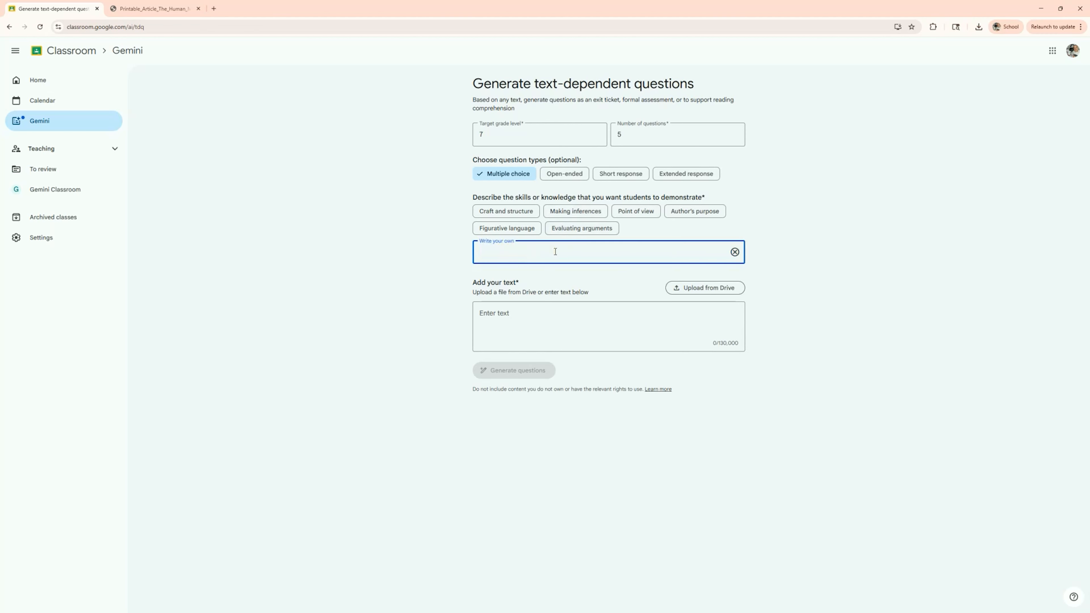
pyautogui.write('reading comprehension')
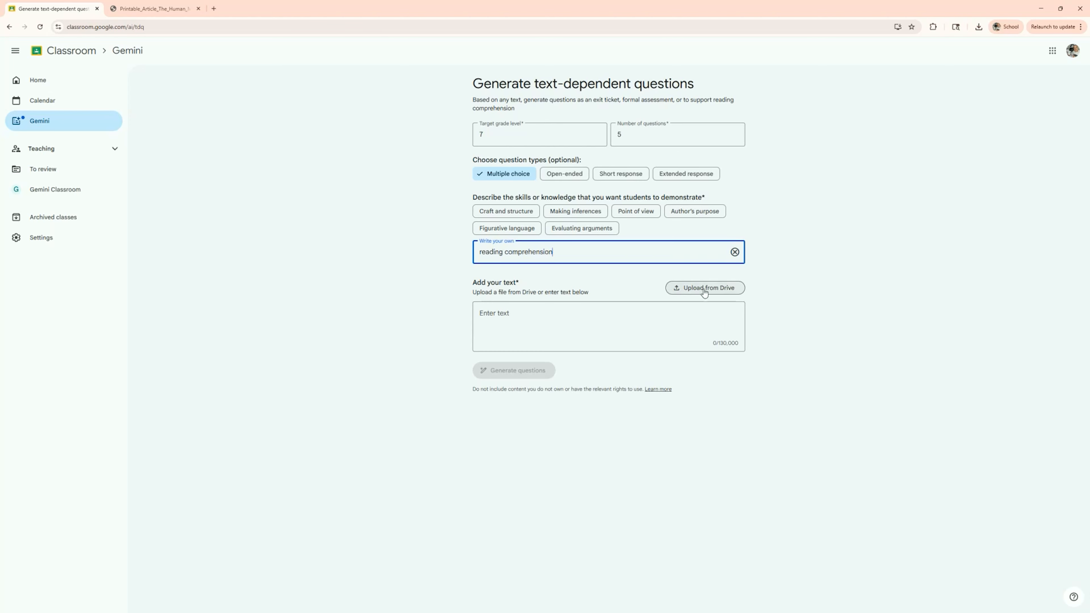
# - Look through the Human Microbiome article PDF in the other browser tab
pyautogui.click(152, 8)
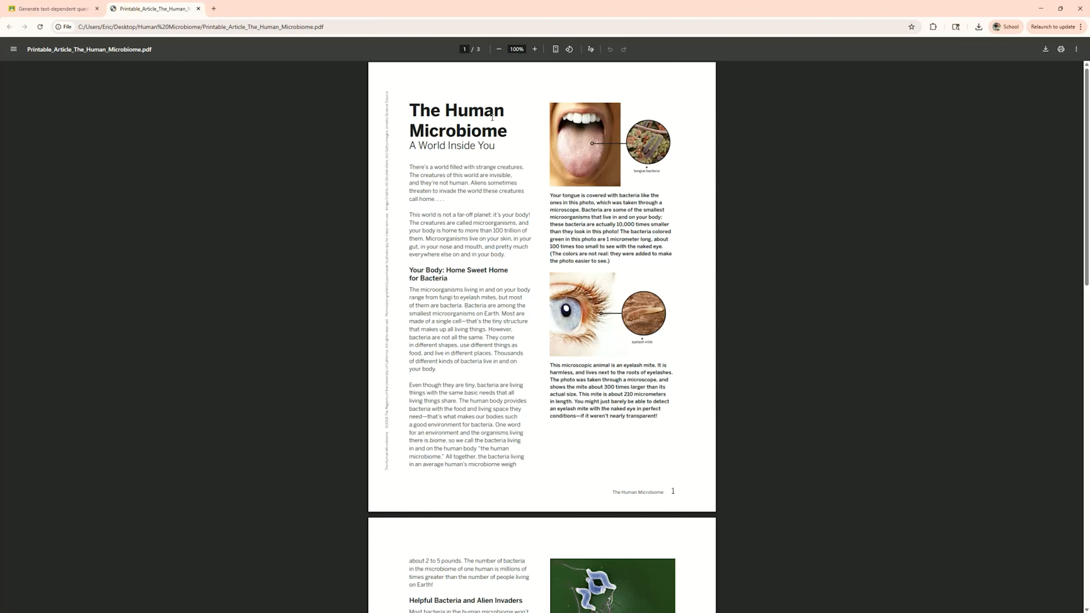
pyautogui.scroll(-12, 489, 112)
pyautogui.scroll(-5, 494, 120)
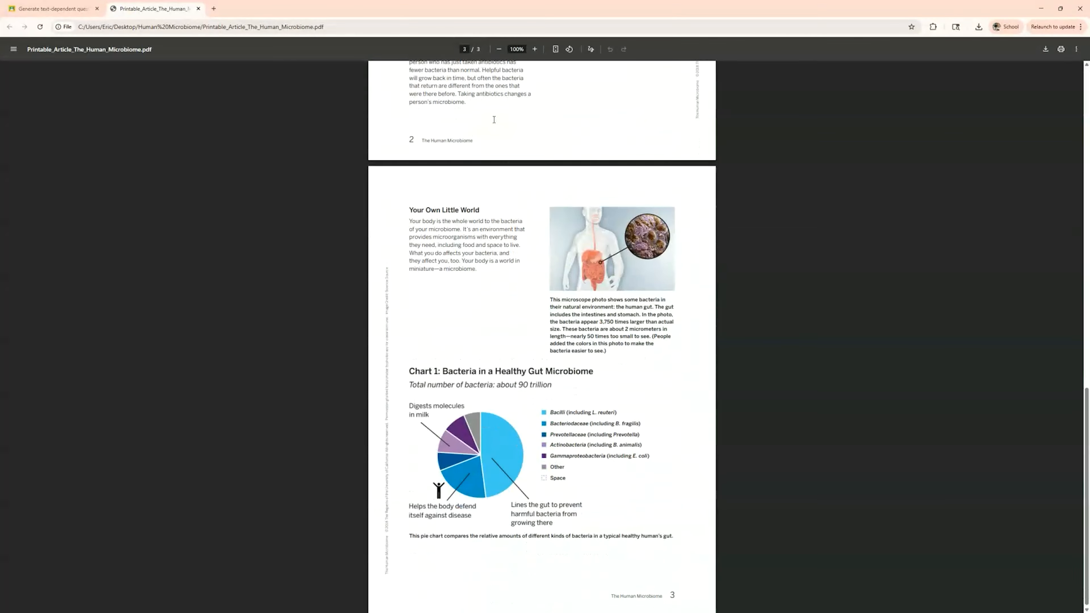
pyautogui.scroll(13, 591, 261)
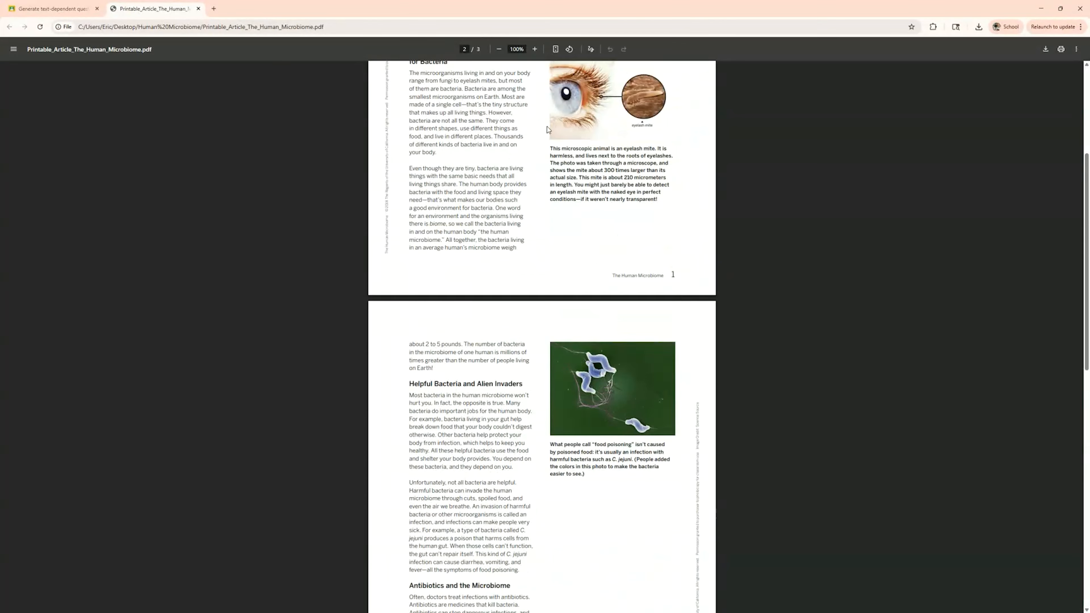
pyautogui.scroll(5, 547, 127)
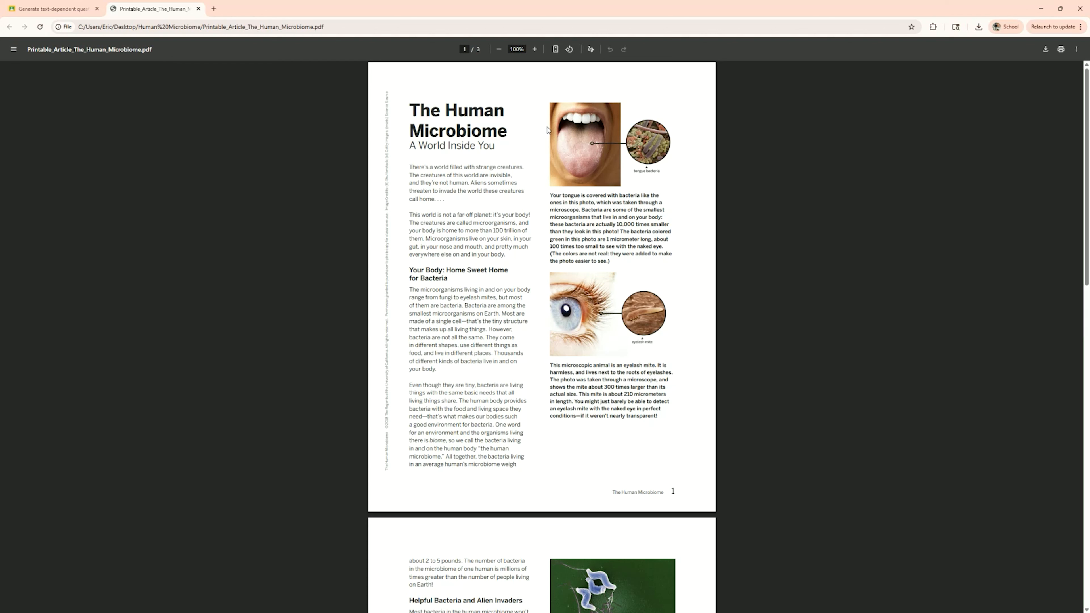
# - Attach Printable_Article_The_Human_Microbiome from Drive as the text and generate the questions
pyautogui.click(22, 7)
pyautogui.click(699, 293)
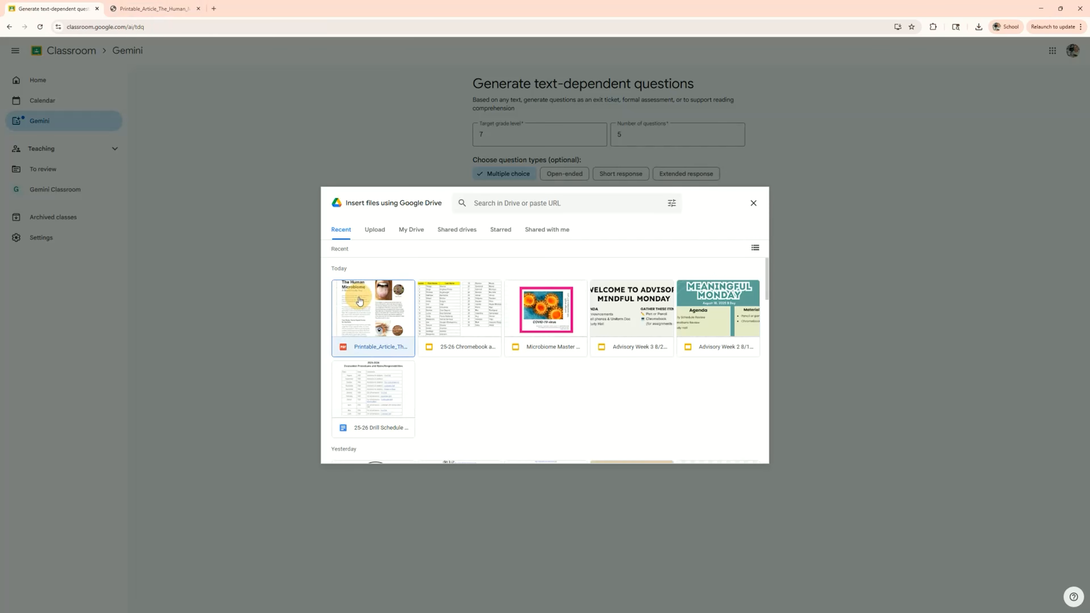
pyautogui.click(359, 301)
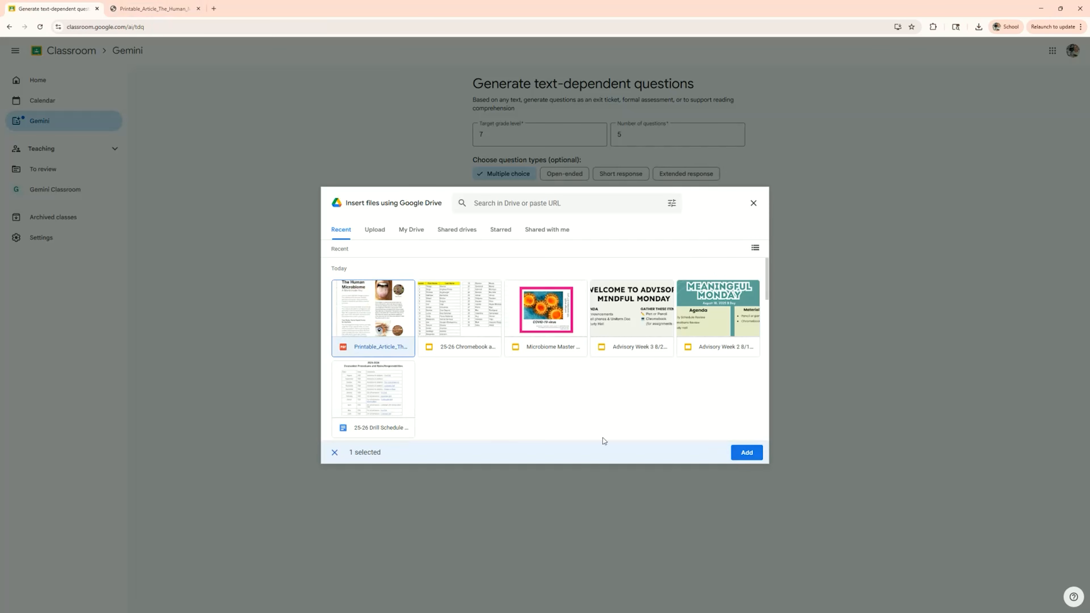
pyautogui.click(746, 453)
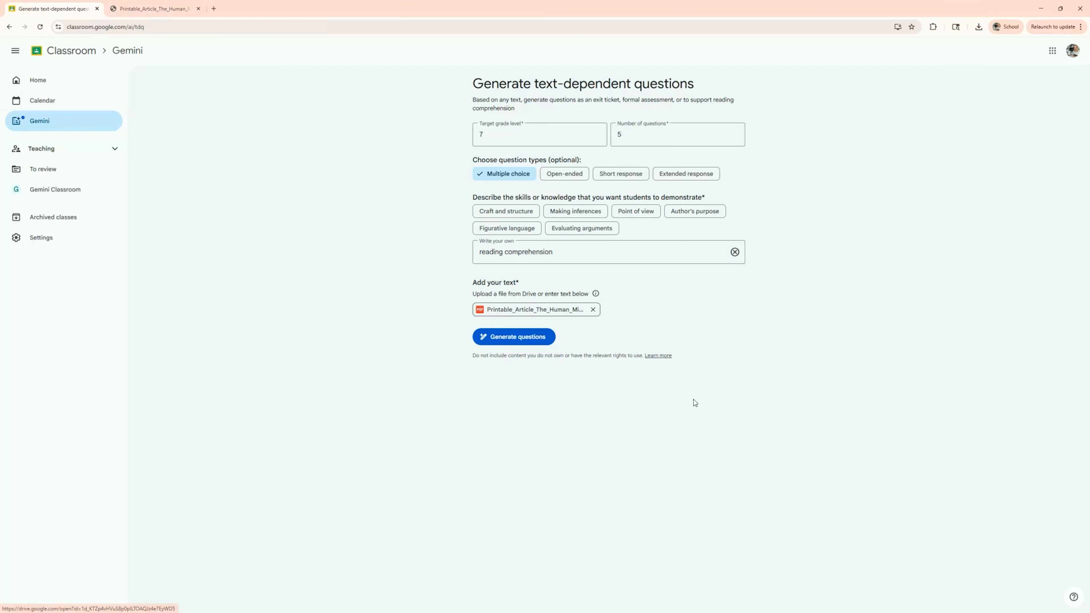
pyautogui.click(500, 339)
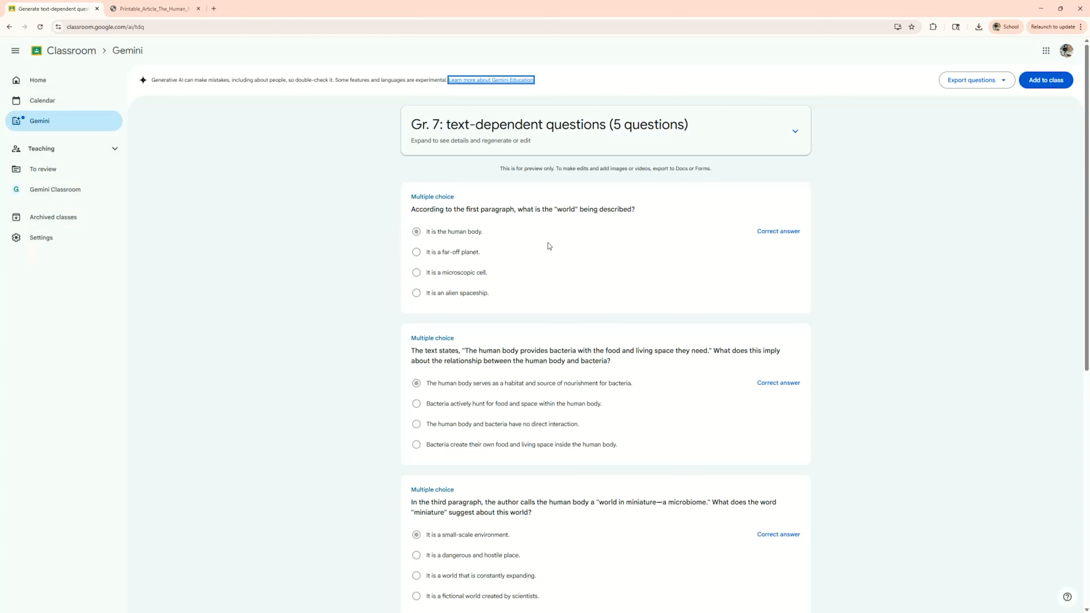
# - Scroll through the generated questions and their correct answers to review them
pyautogui.scroll(-2, 481, 287)
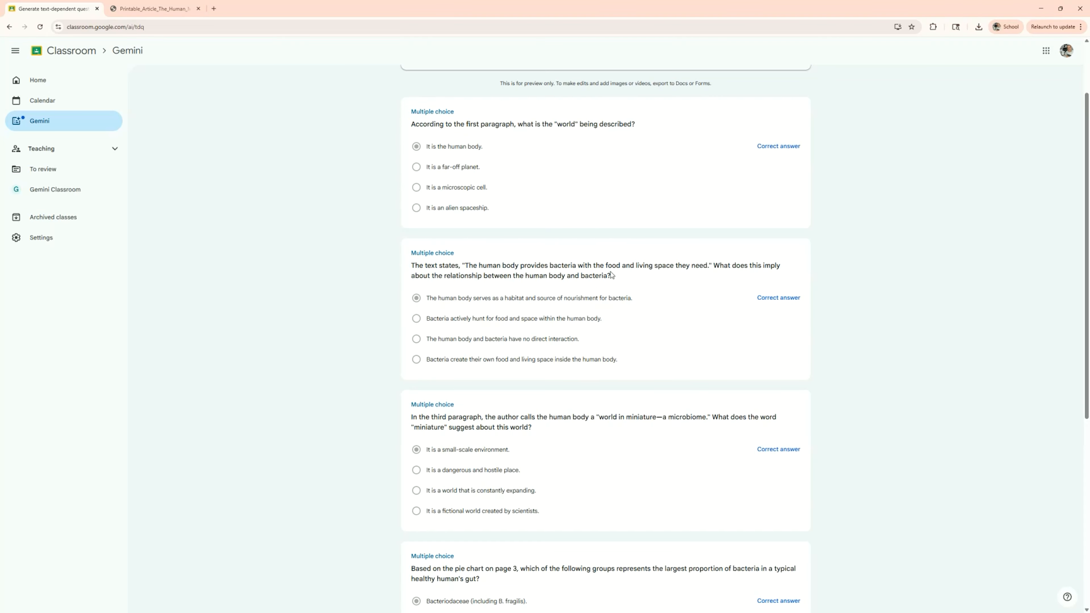
pyautogui.scroll(-1, 611, 275)
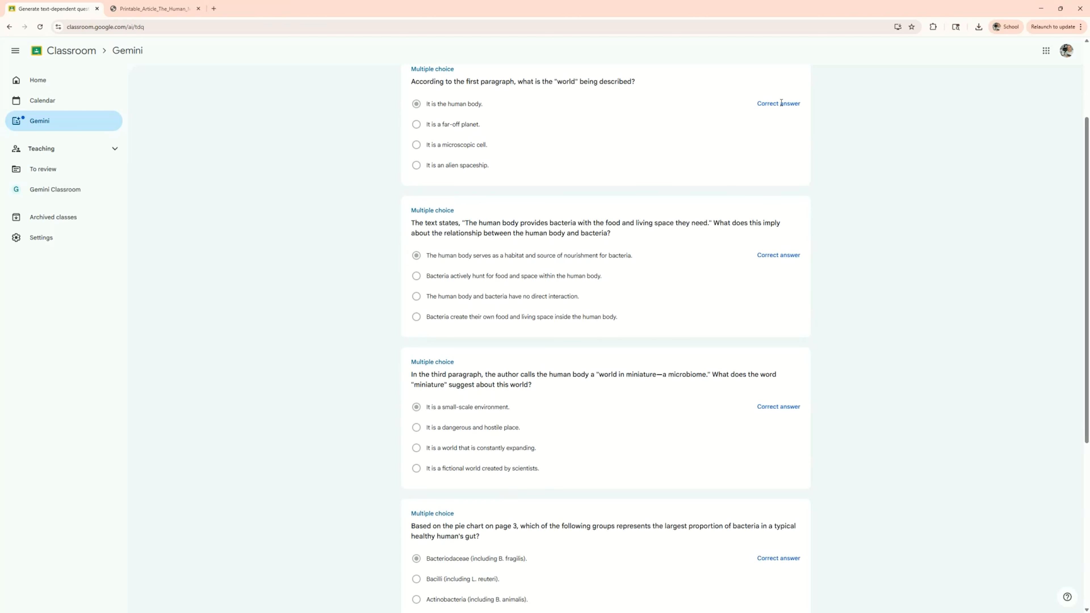
pyautogui.scroll(-3, 781, 263)
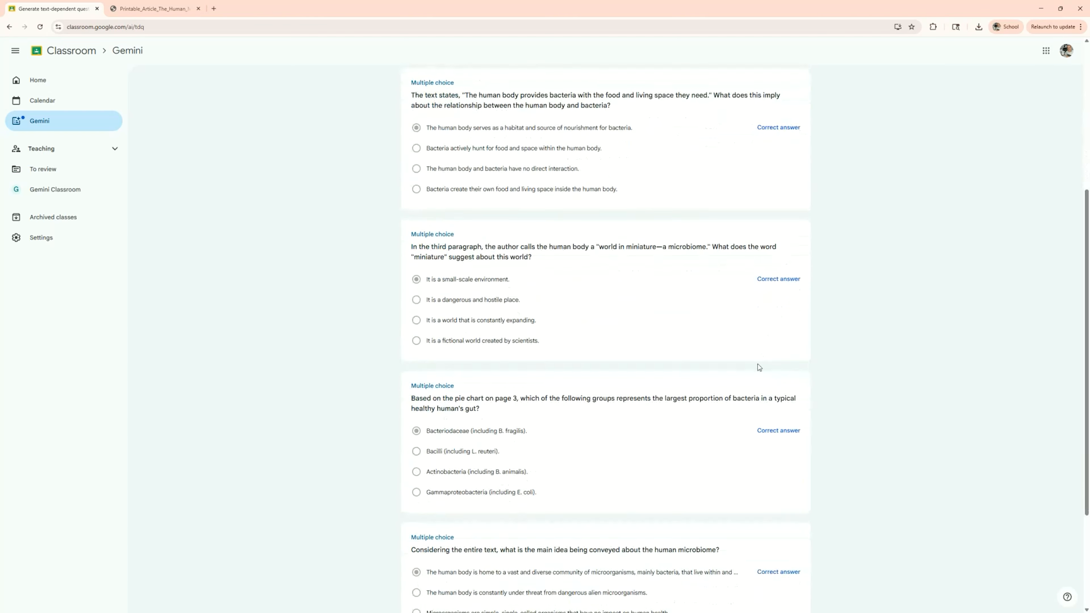
pyautogui.scroll(-4, 758, 365)
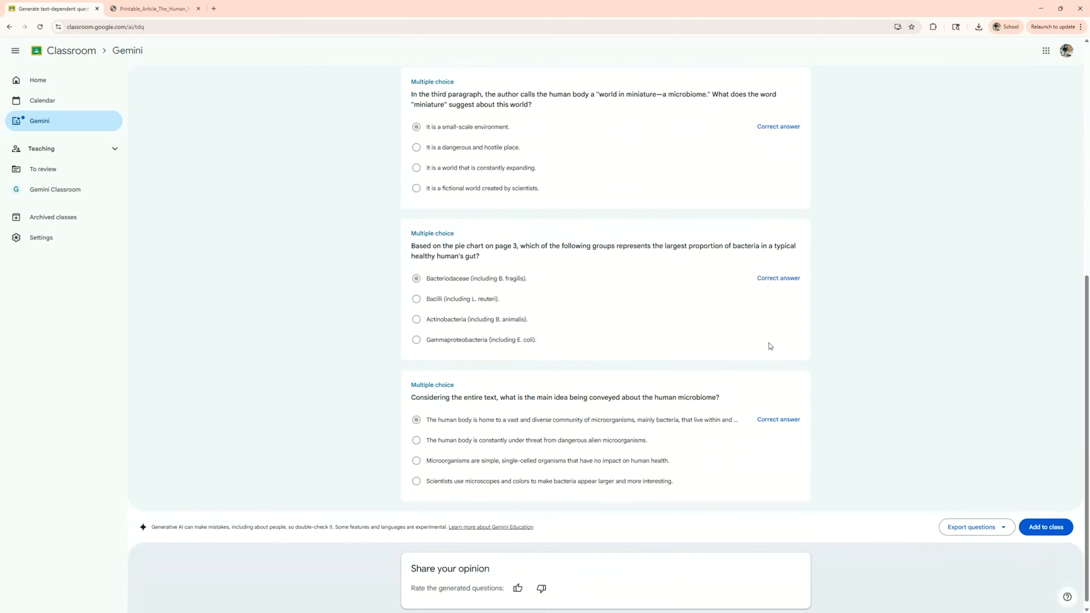
pyautogui.scroll(10, 770, 346)
# - Add the questions to the Gemini Classroom class as a Forms-based Assignment
pyautogui.click(1013, 82)
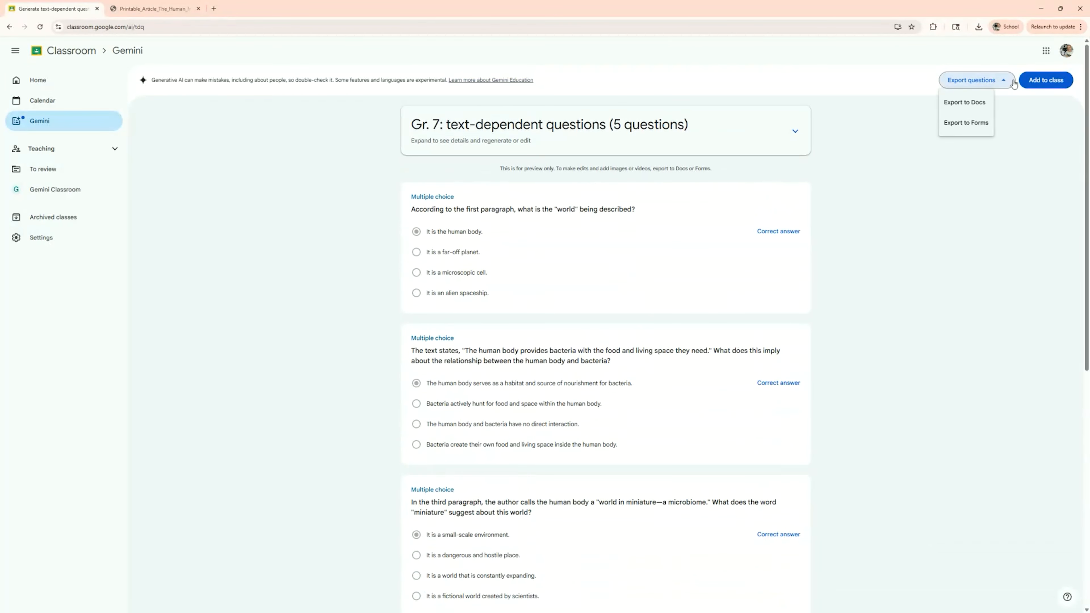
pyautogui.click(1044, 82)
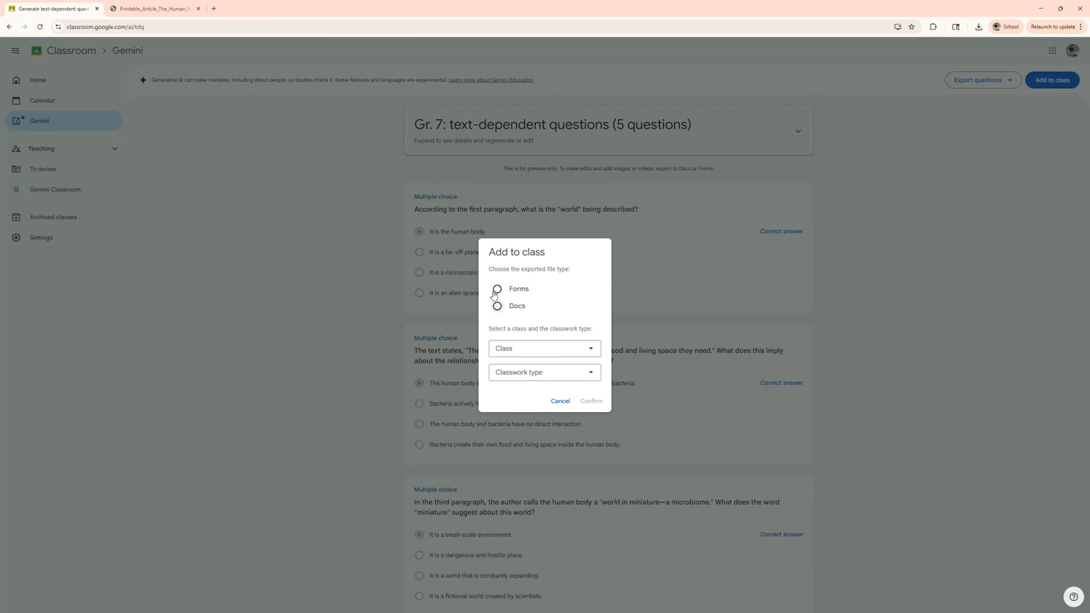
pyautogui.click(497, 288)
pyautogui.click(544, 348)
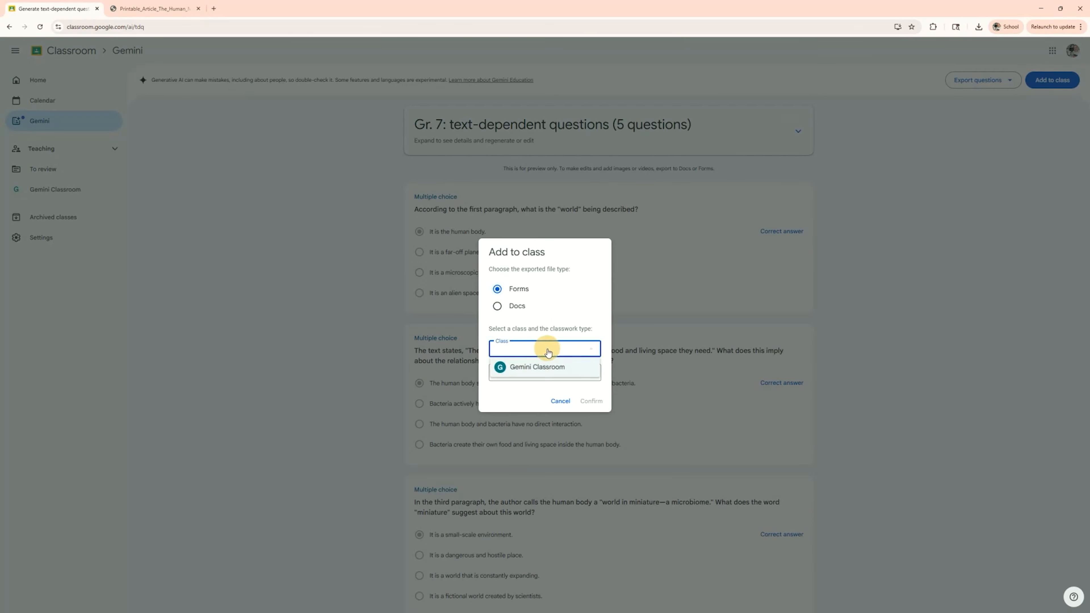
pyautogui.click(531, 365)
pyautogui.click(549, 373)
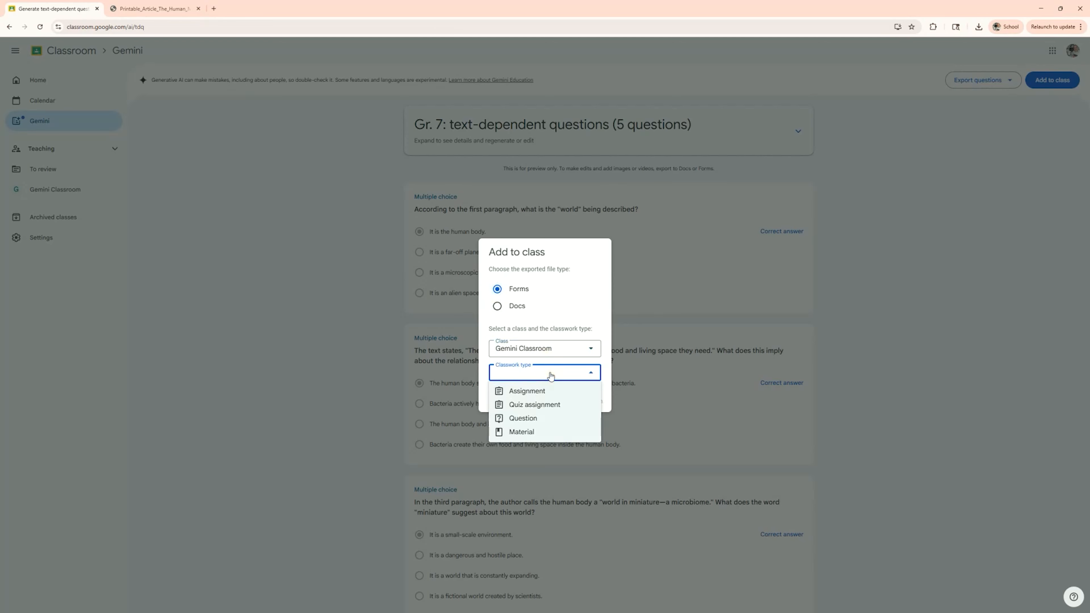
pyautogui.click(552, 391)
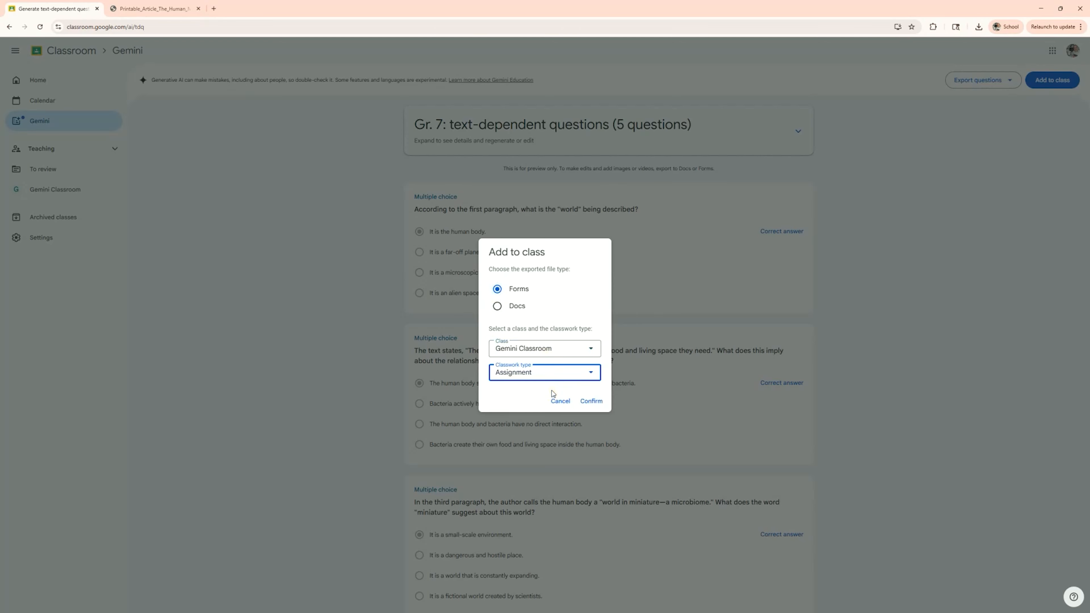
pyautogui.click(593, 404)
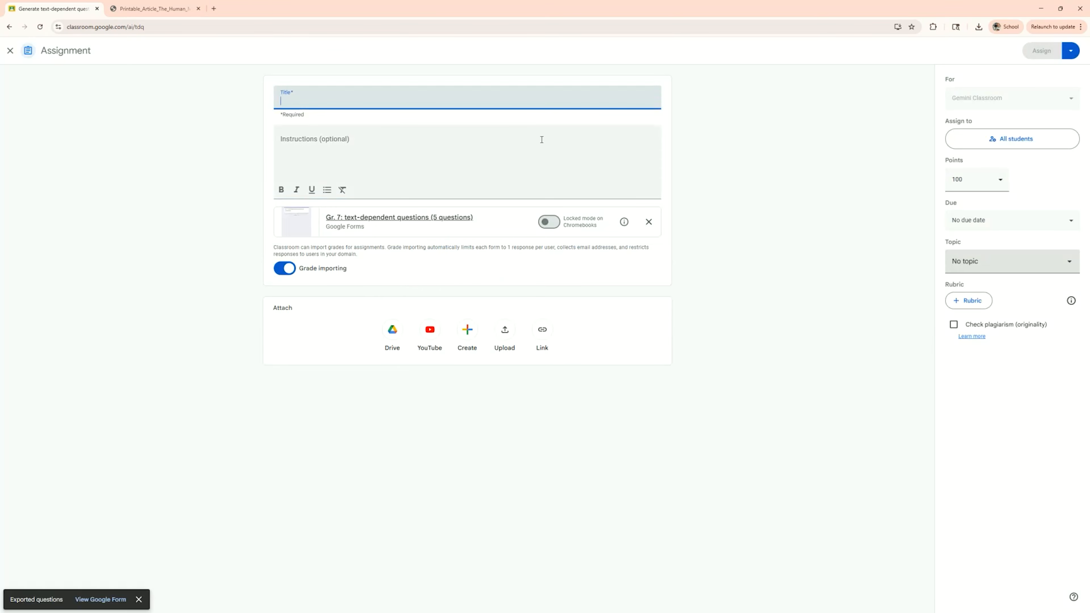
# - Title the assignment Human Microbiome Assignment
pyautogui.write('H')
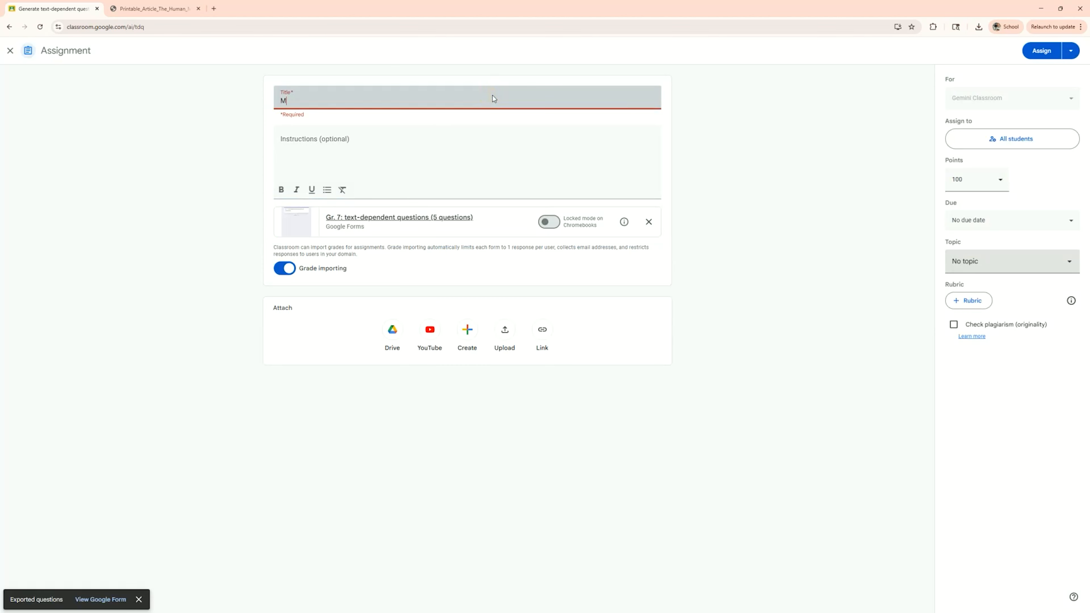
pyautogui.press('BackSpace')
pyautogui.write('Human Microbiome Assignment')
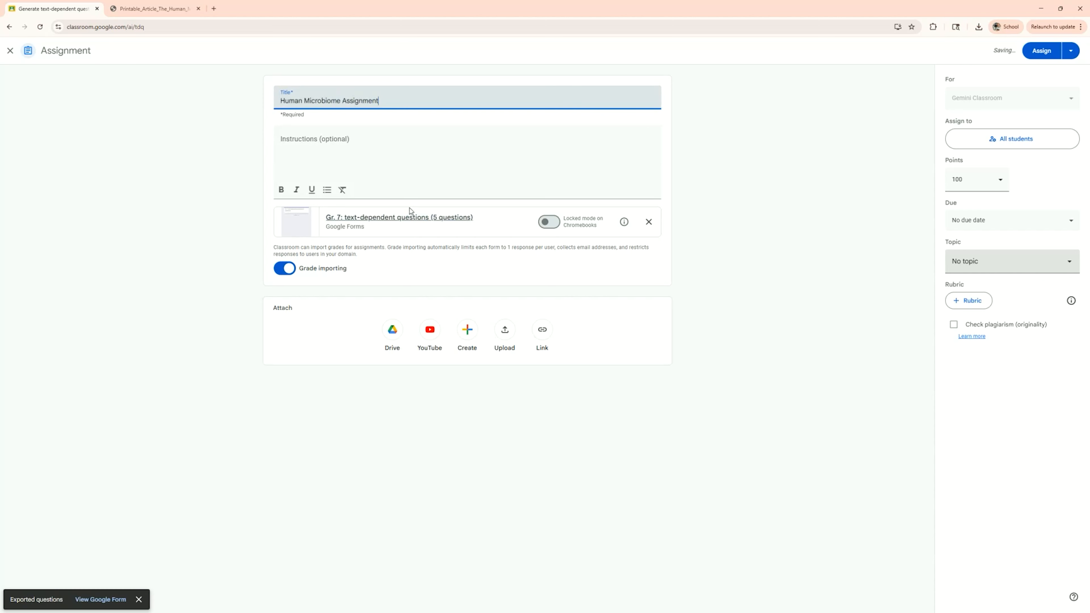
# - Open the attached Google Form and inspect each question's answer options
pyautogui.click(416, 223)
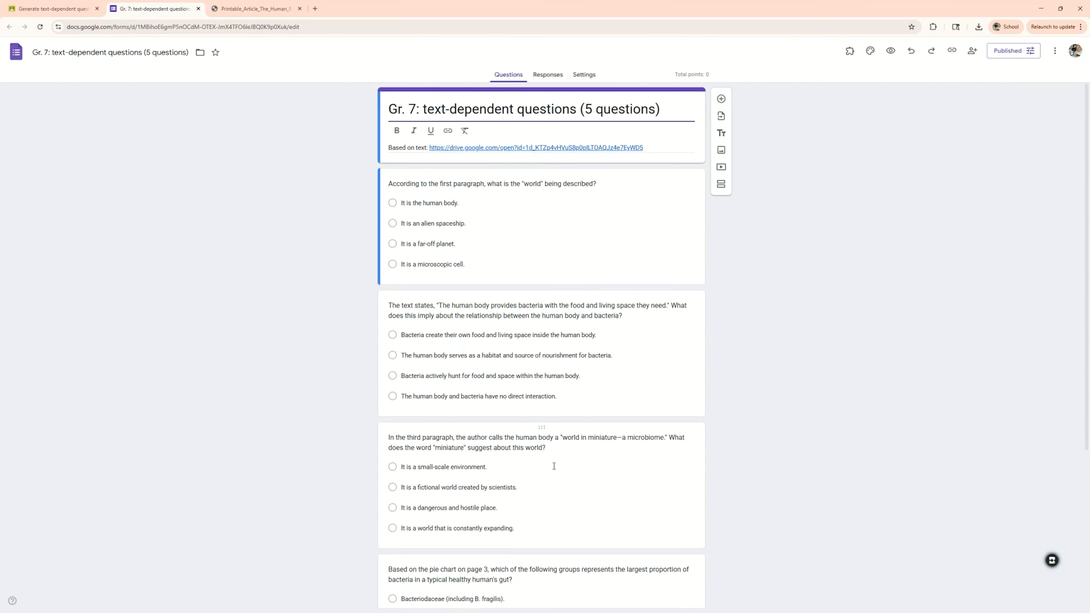
pyautogui.click(523, 220)
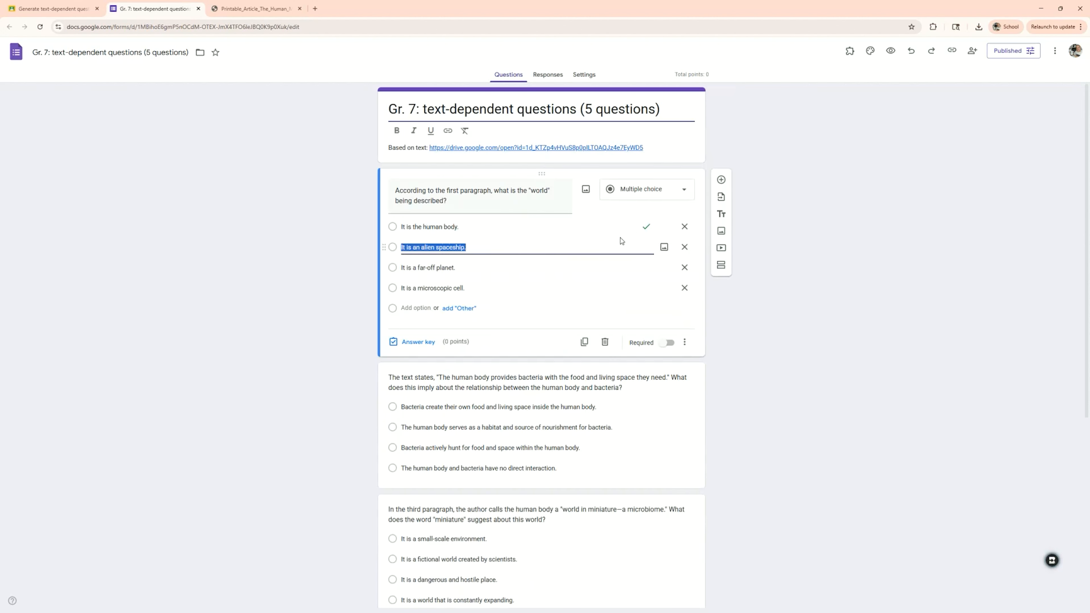
pyautogui.scroll(-2, 642, 229)
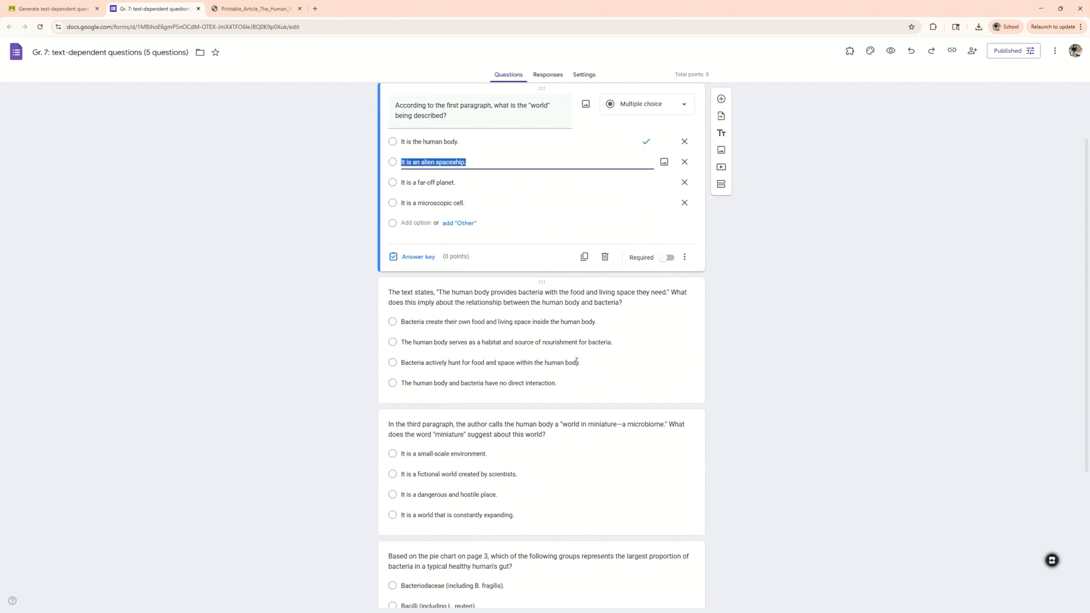
pyautogui.click(588, 342)
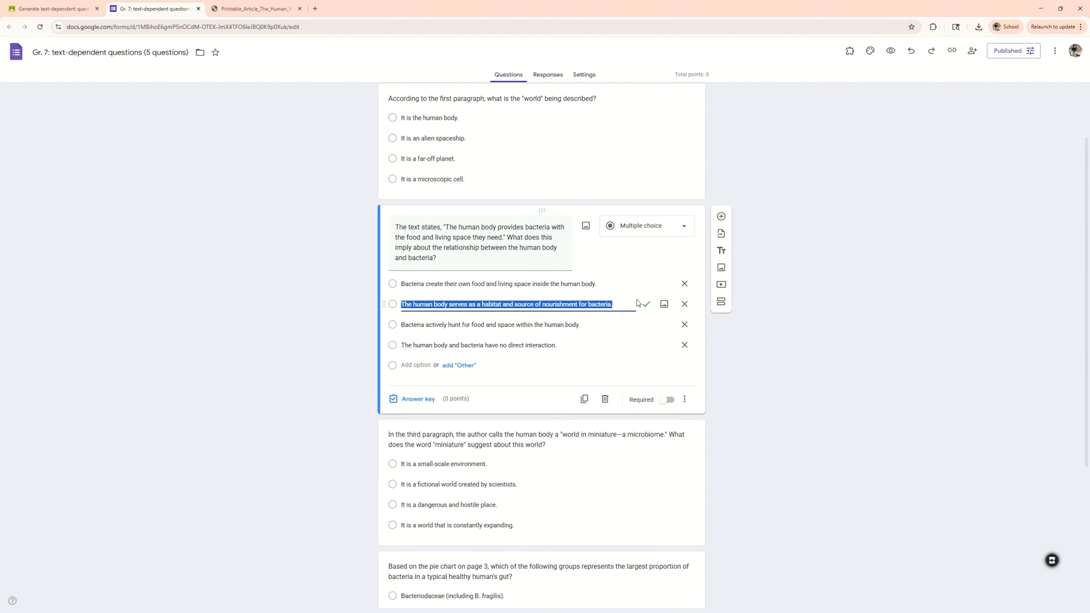
pyautogui.scroll(-4, 635, 307)
pyautogui.click(596, 313)
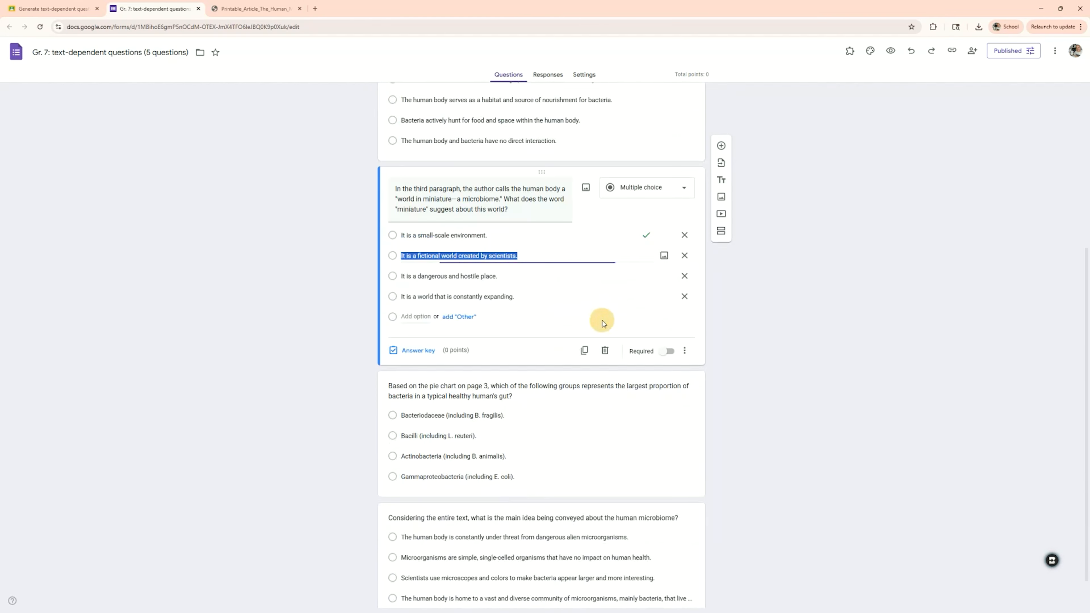
pyautogui.scroll(-1, 610, 299)
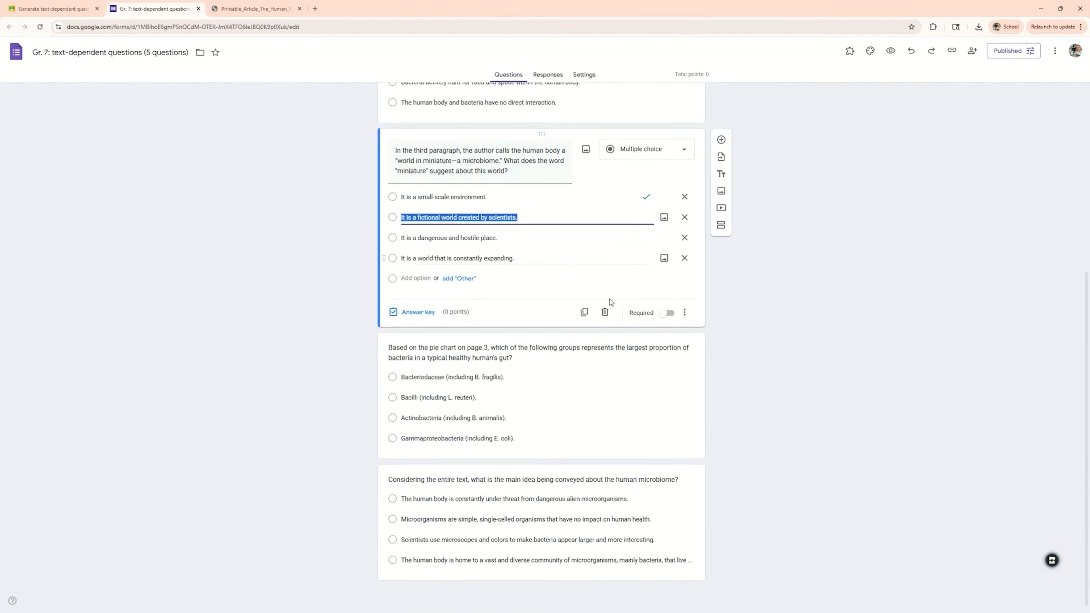
pyautogui.click(591, 389)
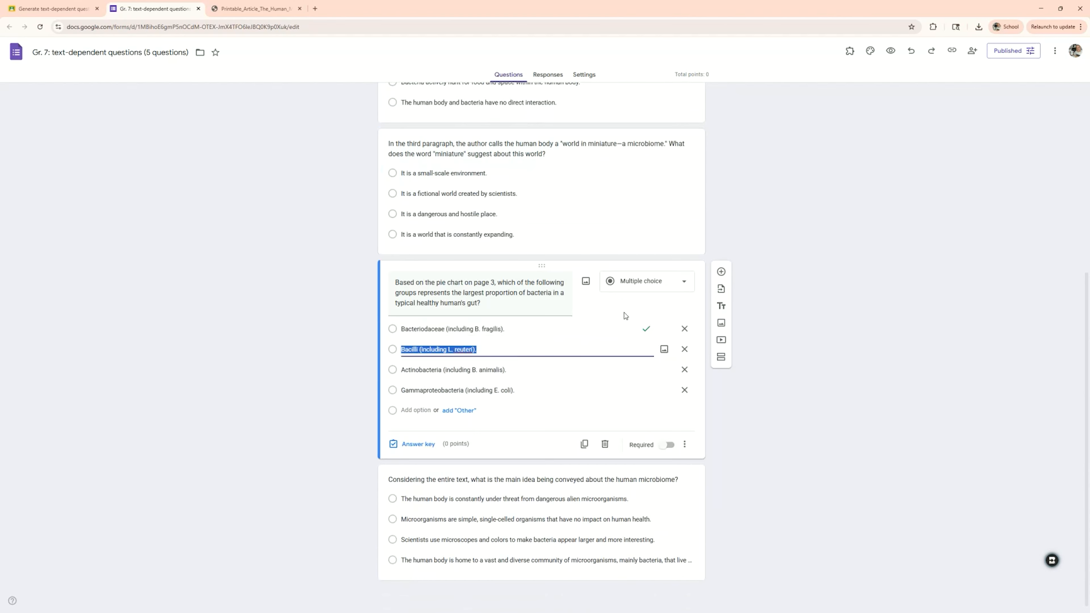
# - Save the Human Microbiome Assignment as a draft instead of assigning it
pyautogui.click(607, 519)
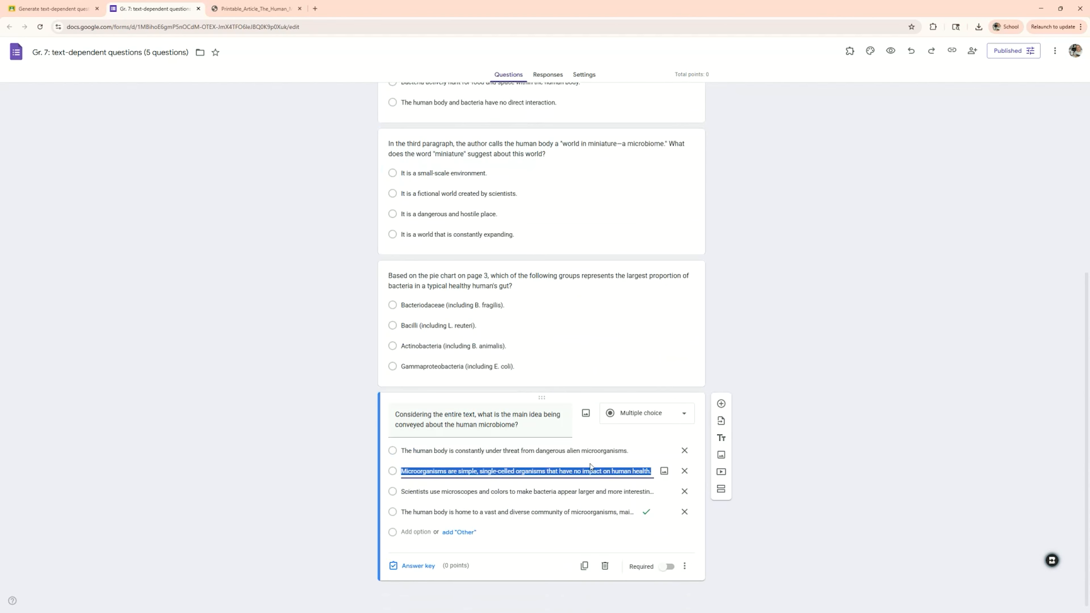
pyautogui.scroll(7, 596, 481)
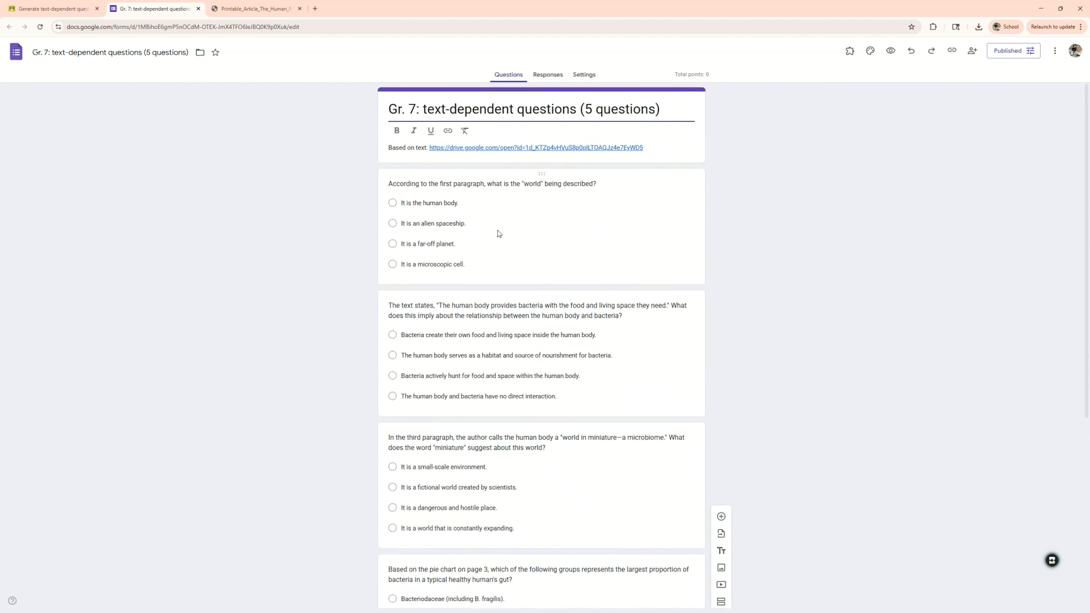
pyautogui.click(41, 9)
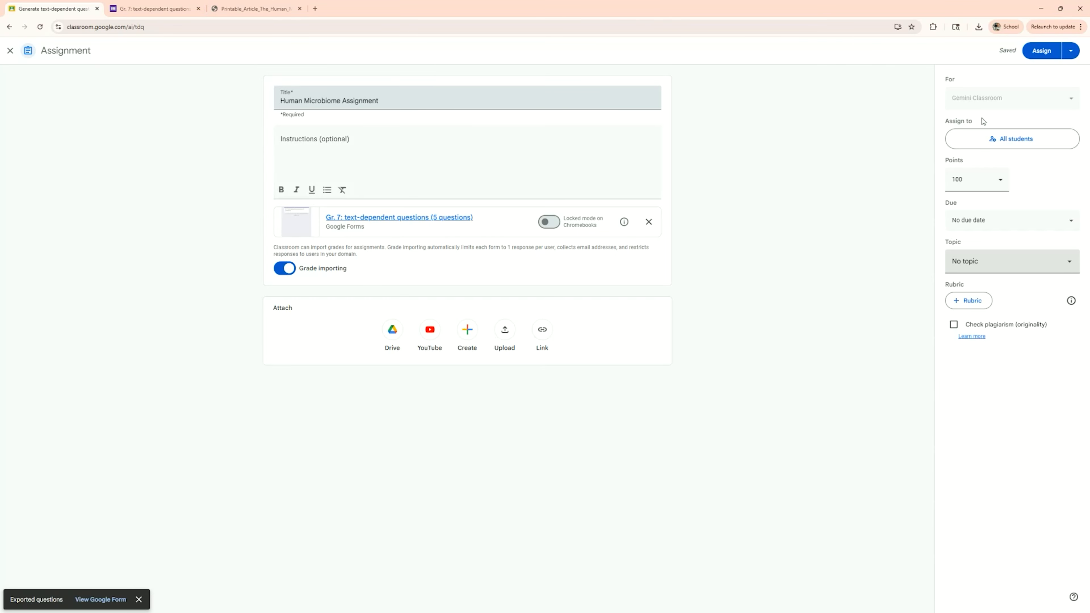
pyautogui.click(1070, 50)
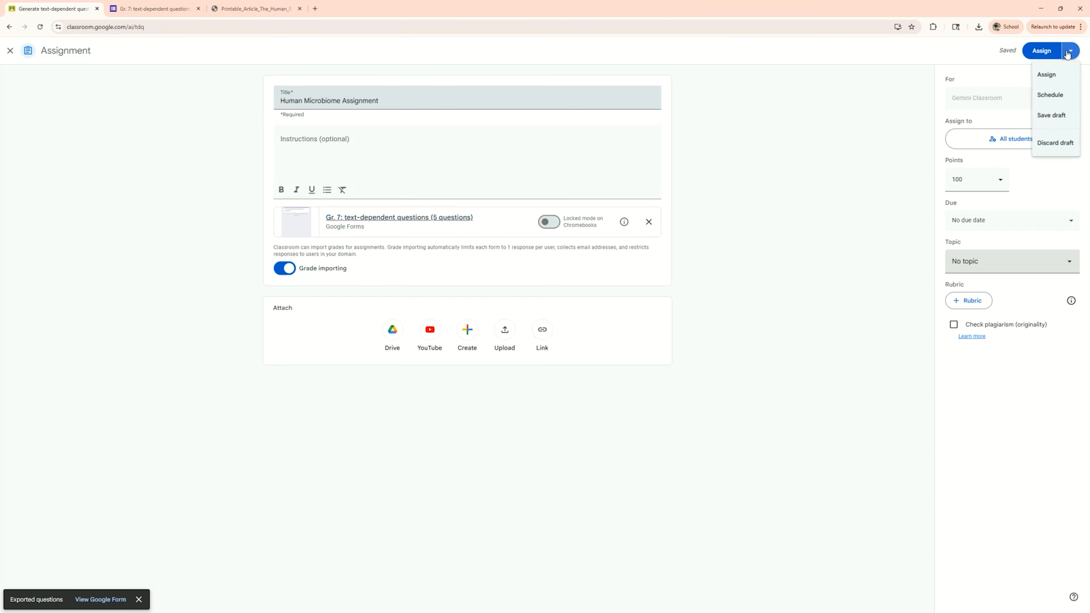
pyautogui.click(1051, 116)
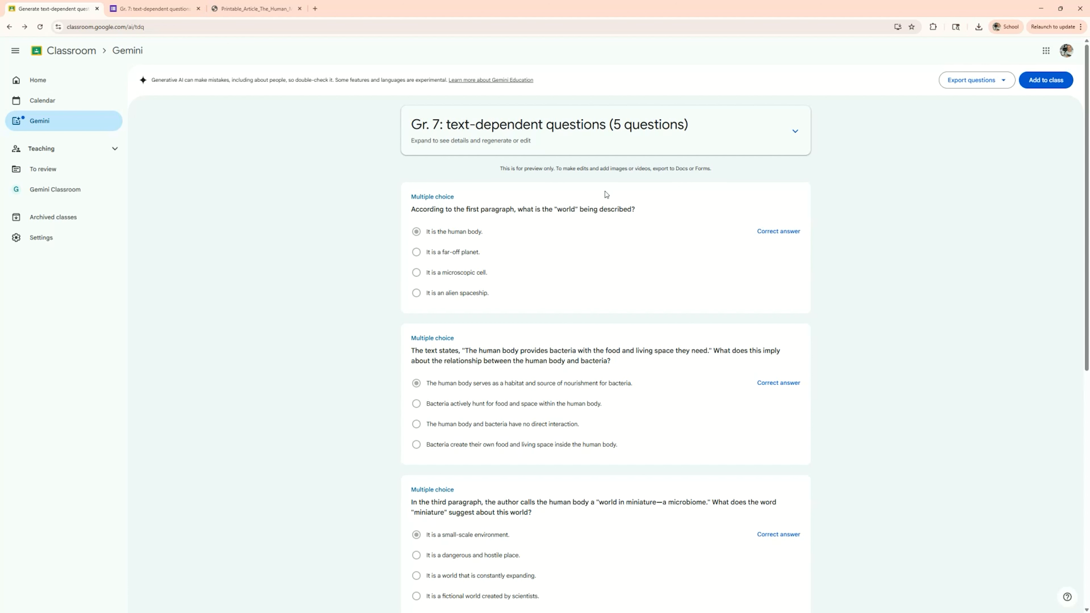
# - Return to the Gemini tools page, discarding the unsaved question preview
pyautogui.click(58, 120)
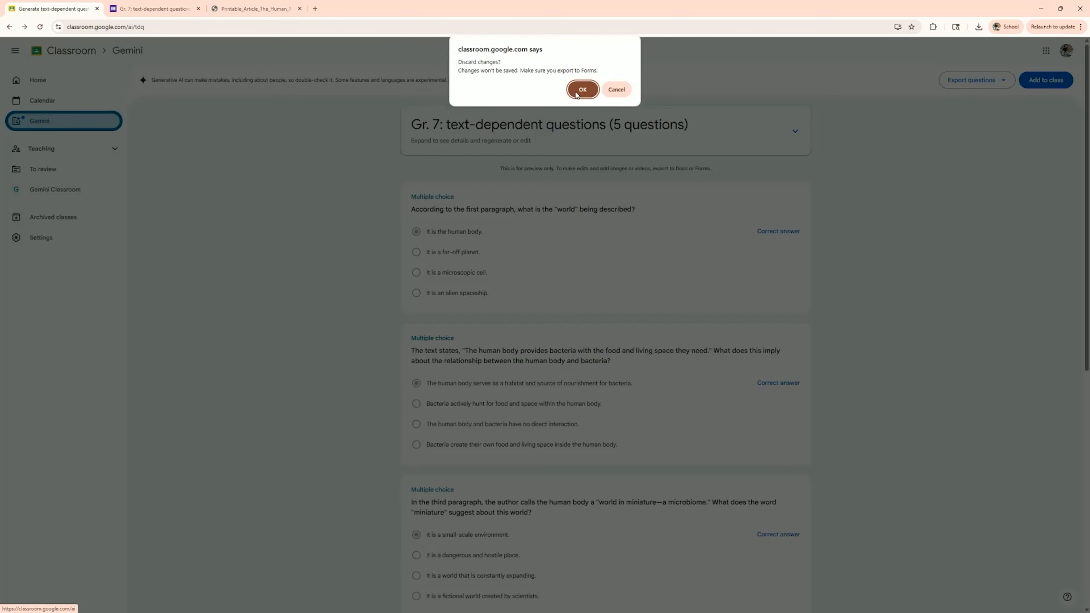
pyautogui.click(582, 89)
pyautogui.scroll(-3, 725, 431)
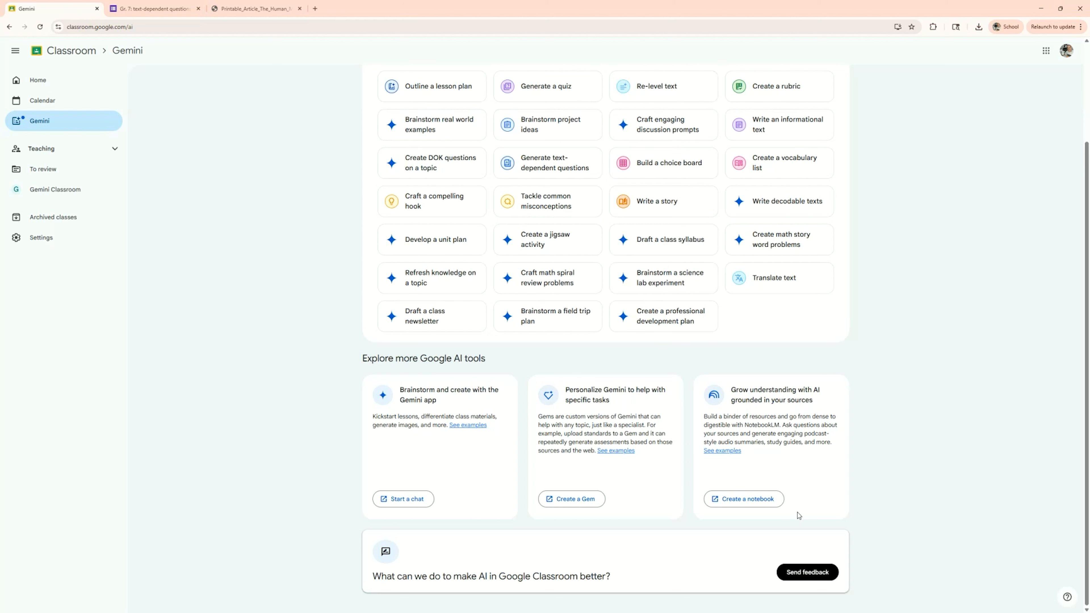
# - Create a new NotebookLM notebook with Printable_Article_The_Human_Microbiome uploaded as its source
pyautogui.click(761, 499)
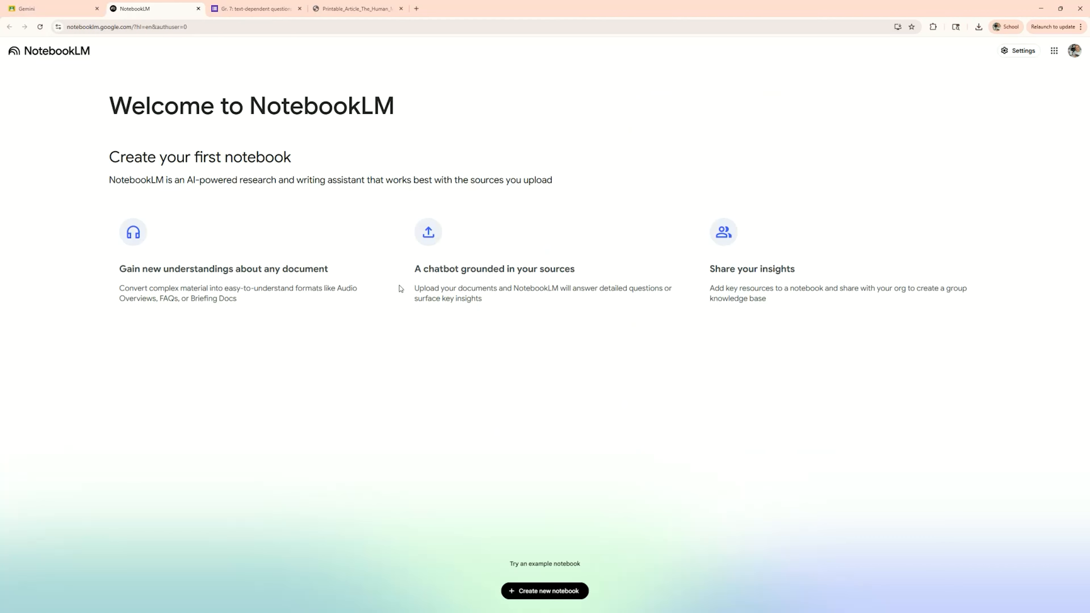
pyautogui.click(540, 587)
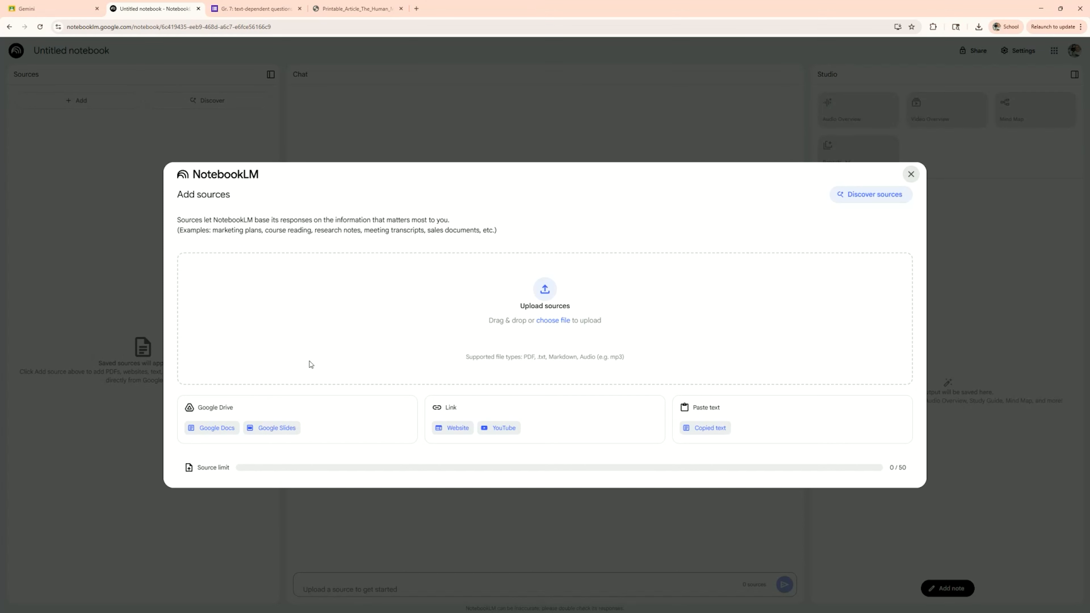
pyautogui.click(547, 291)
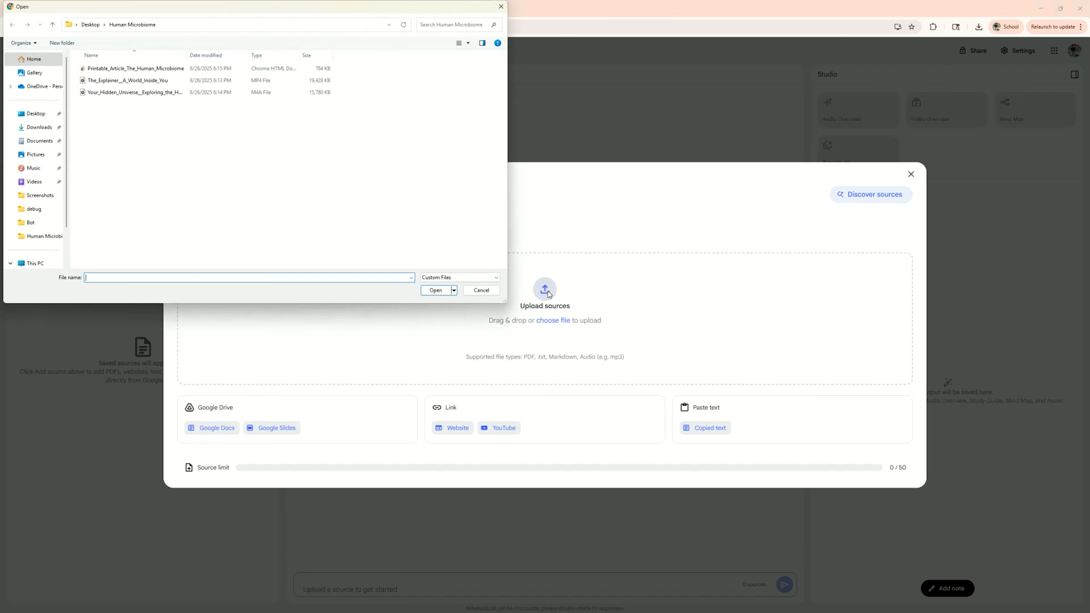
pyautogui.click(112, 68)
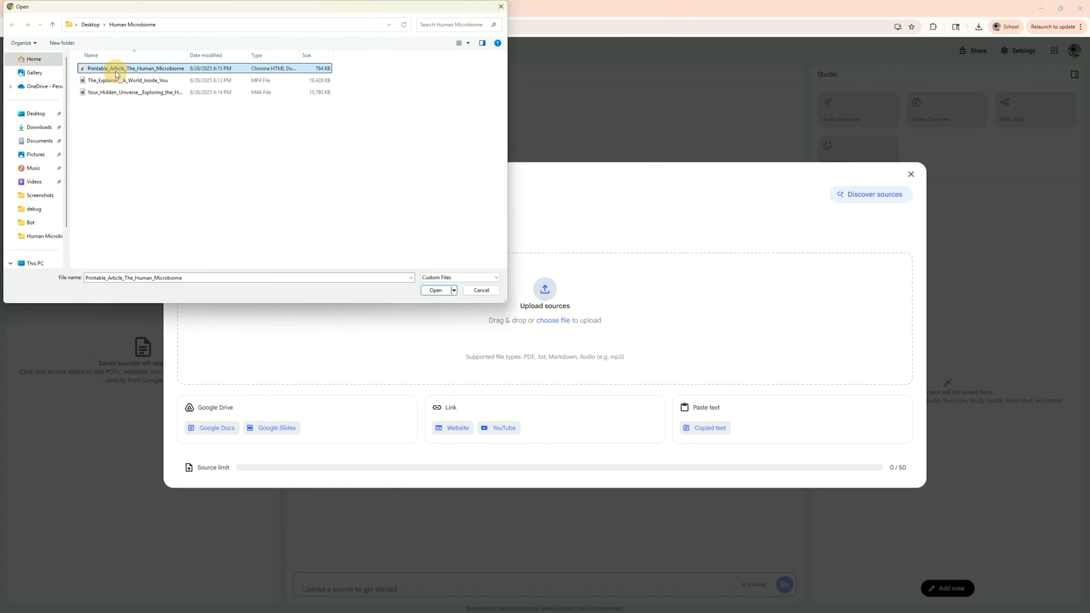
pyautogui.click(435, 290)
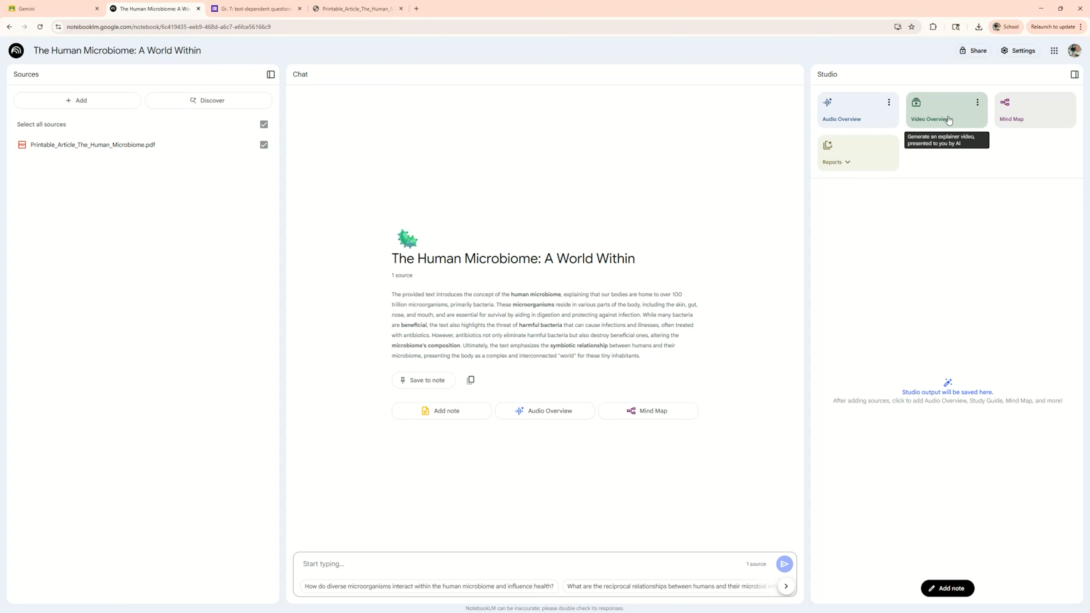
# - Generate both an Audio Overview and a Video Overview from the article source
pyautogui.click(872, 125)
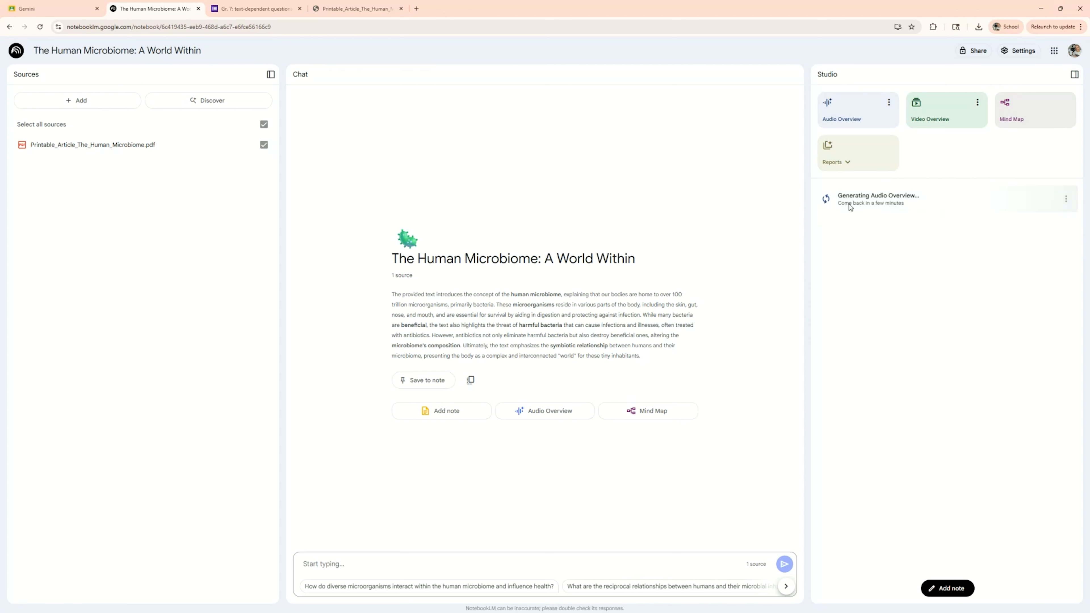
pyautogui.click(931, 125)
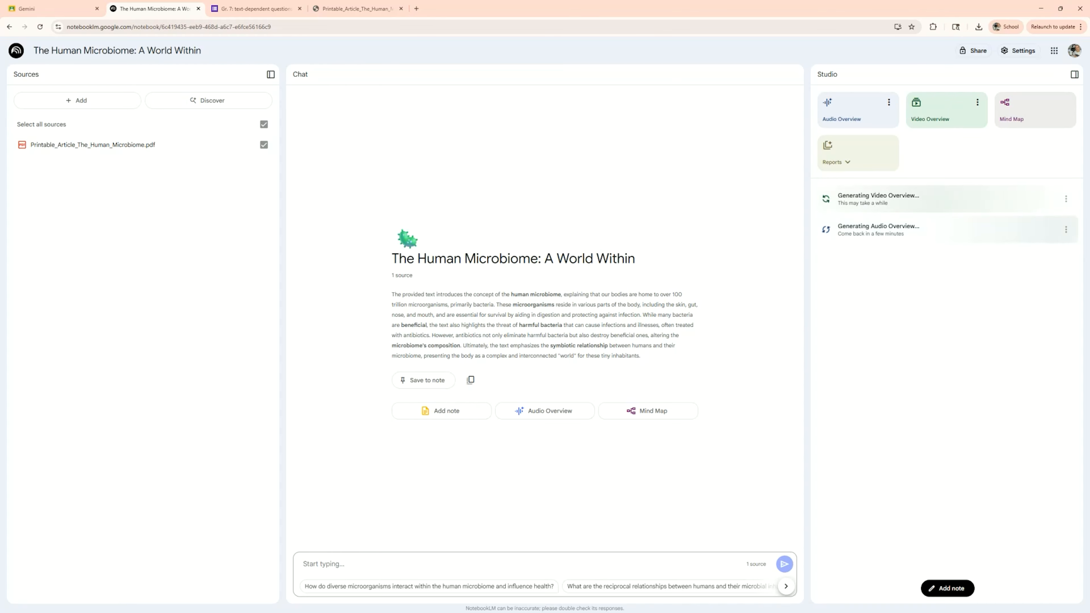
# - Open the existing The Human Microbiome: A World Within notebook in another browser window
pyautogui.moveTo(1089, 23); pyautogui.dragTo(302, 47)
pyautogui.click(808, 41)
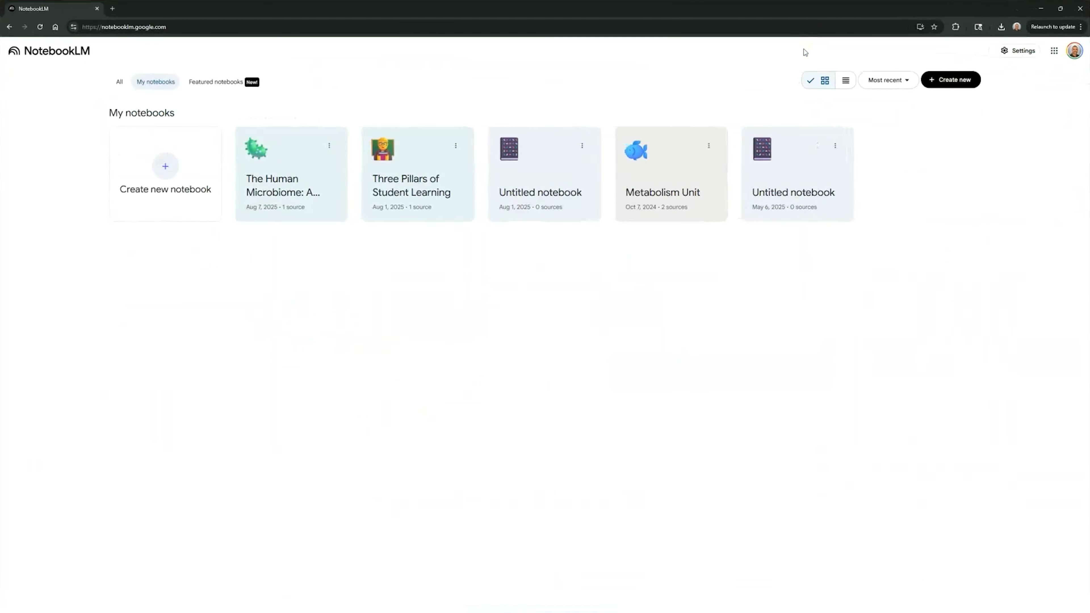
pyautogui.click(264, 185)
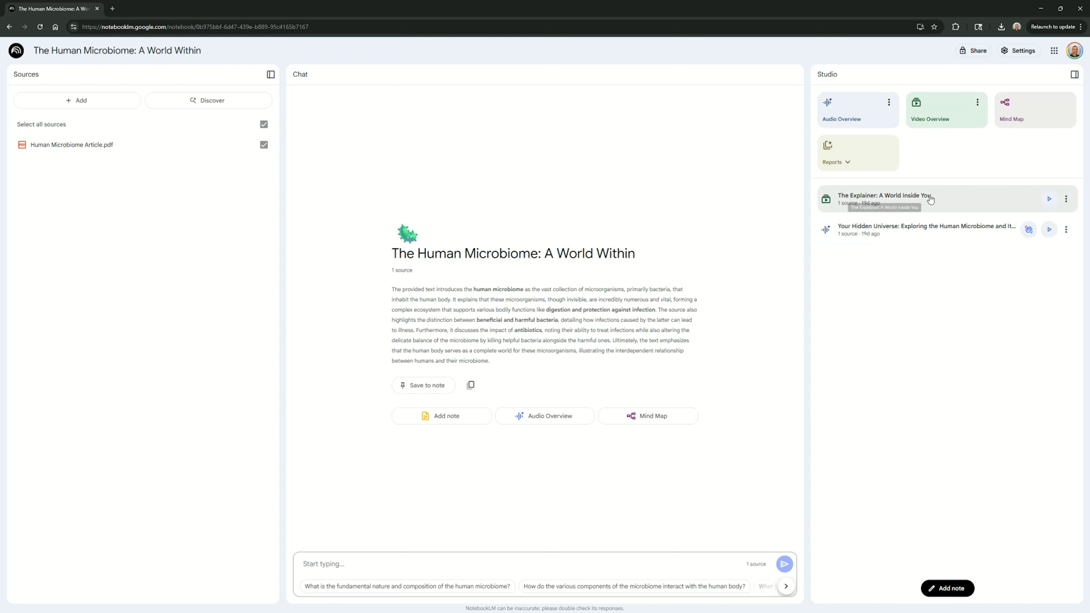
# - Play the Your Hidden Universe audio overview in Interactive mode, joining the conversation and pausing it
pyautogui.click(932, 228)
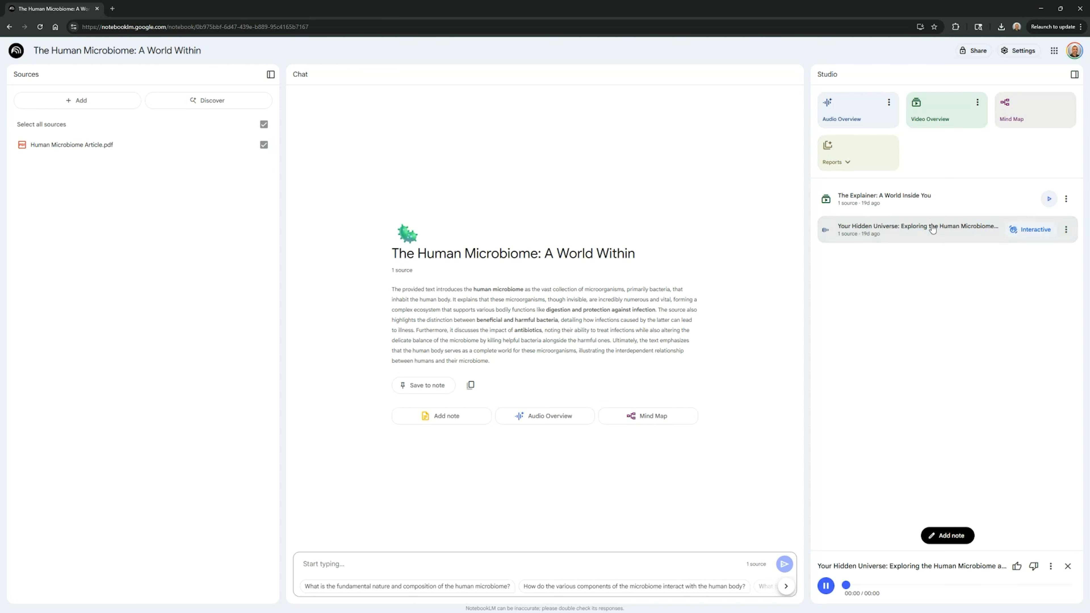
pyautogui.click(1020, 232)
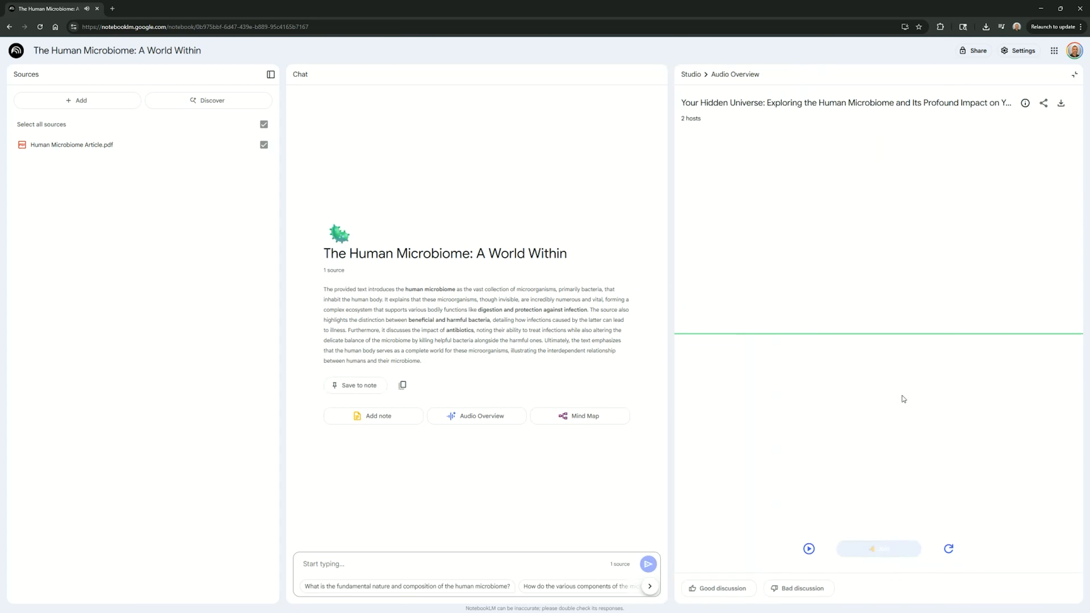
pyautogui.click(808, 549)
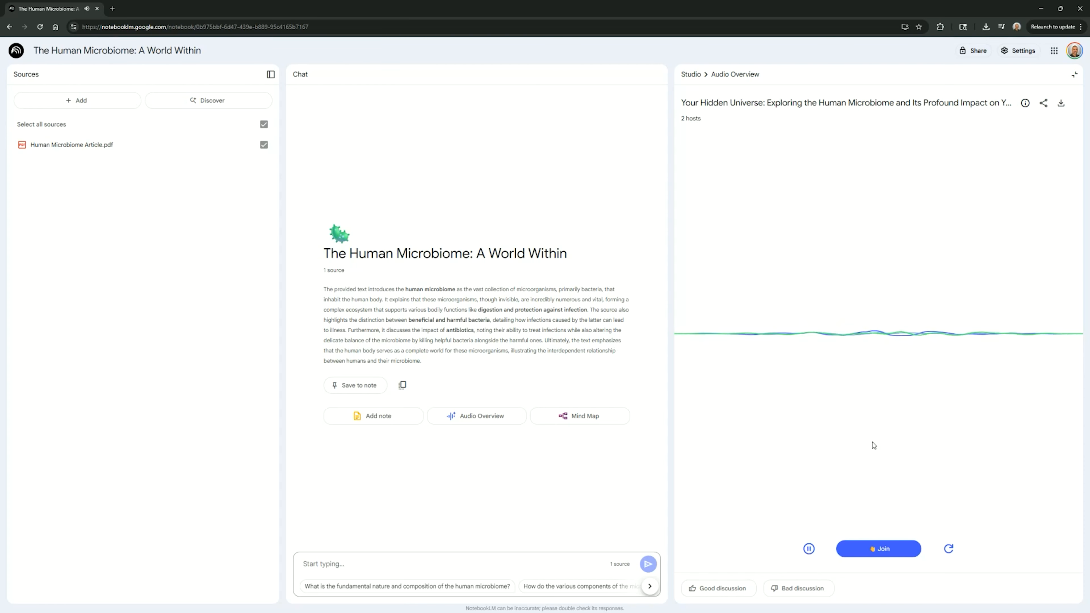
pyautogui.click(875, 549)
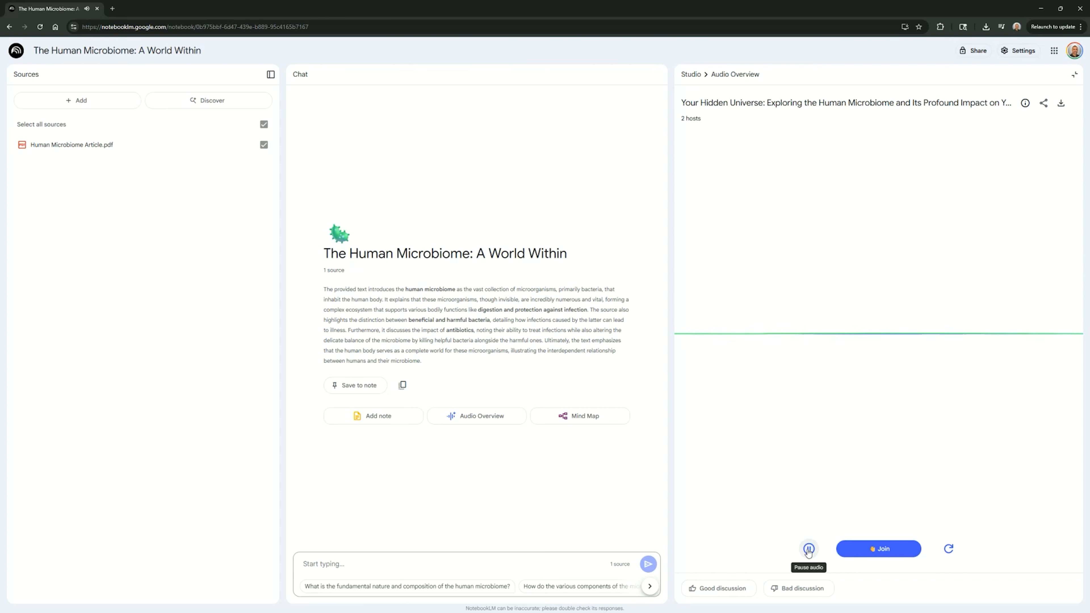
pyautogui.click(808, 550)
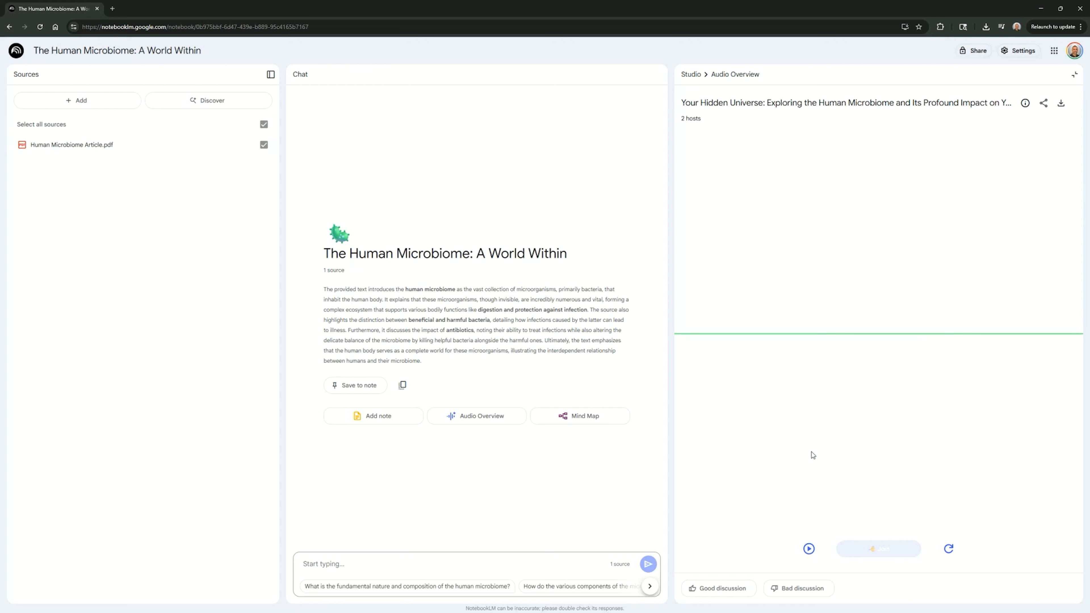
# - Check the audio overview's sharing options and download the audio overview file
pyautogui.click(1044, 105)
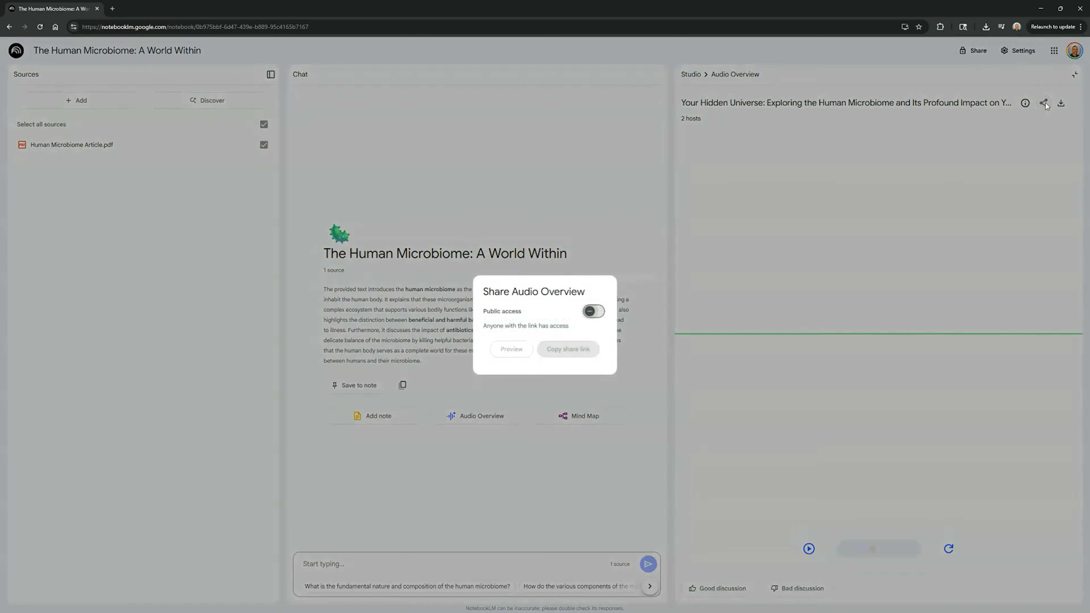
pyautogui.click(699, 244)
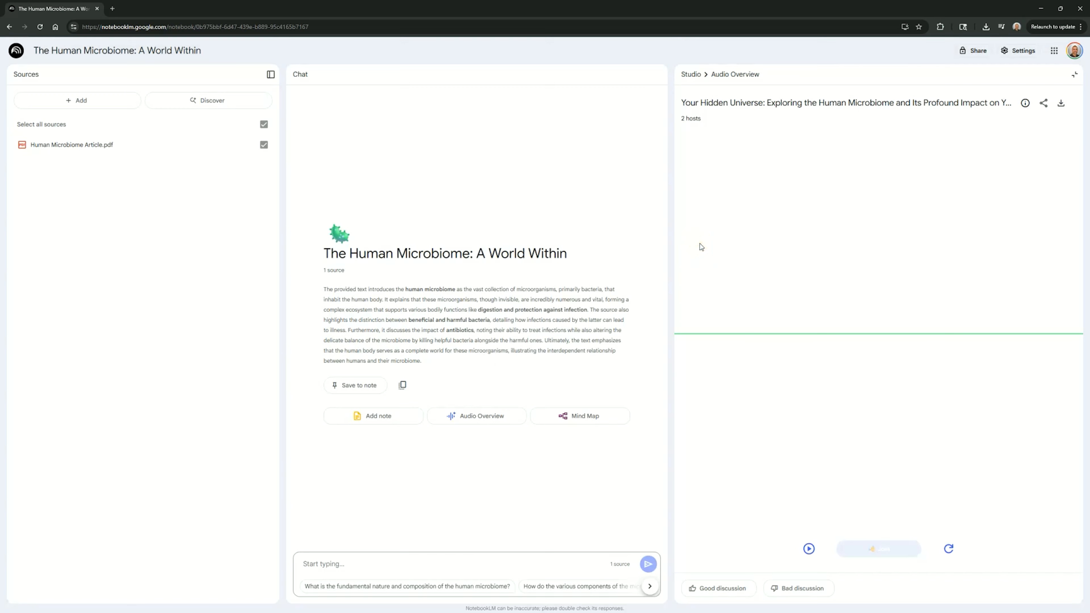
pyautogui.click(1058, 105)
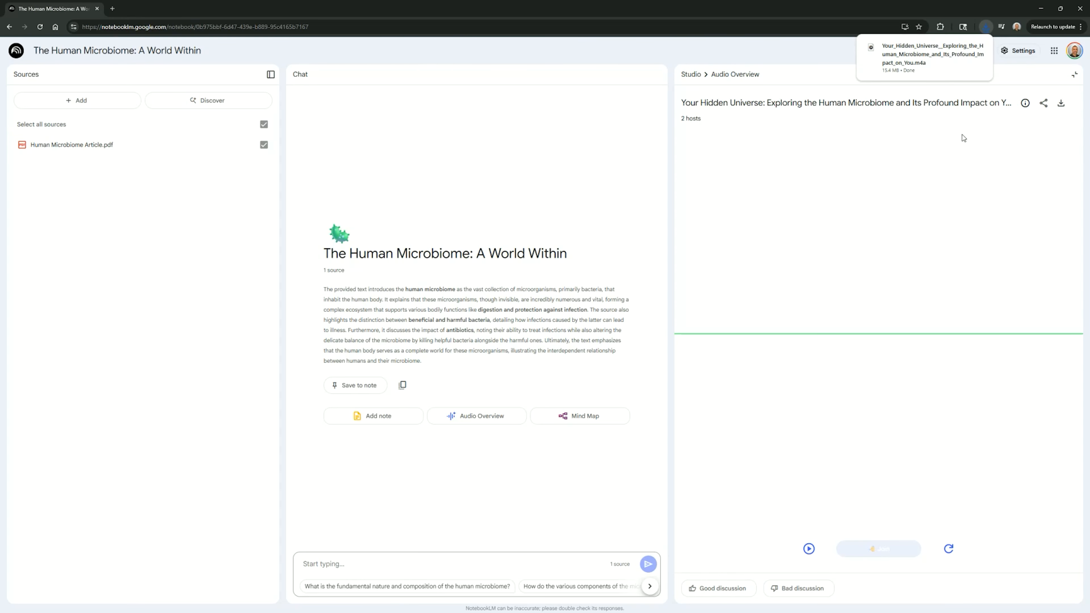
# - Collapse the sources panel and open The Explainer: A World Inside You video overview
pyautogui.click(269, 73)
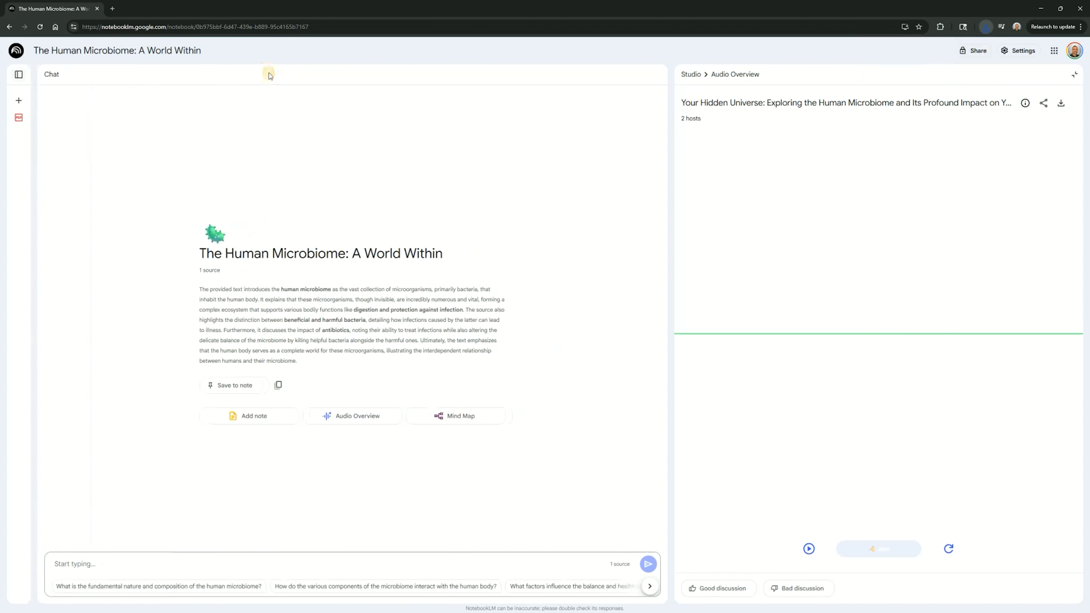
pyautogui.click(1074, 74)
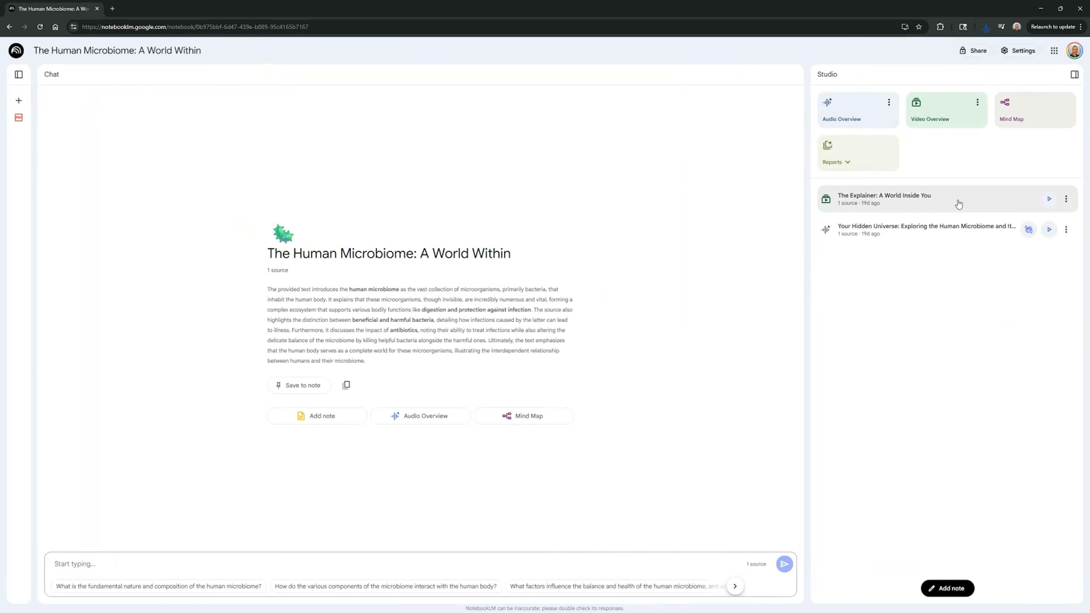
pyautogui.click(926, 197)
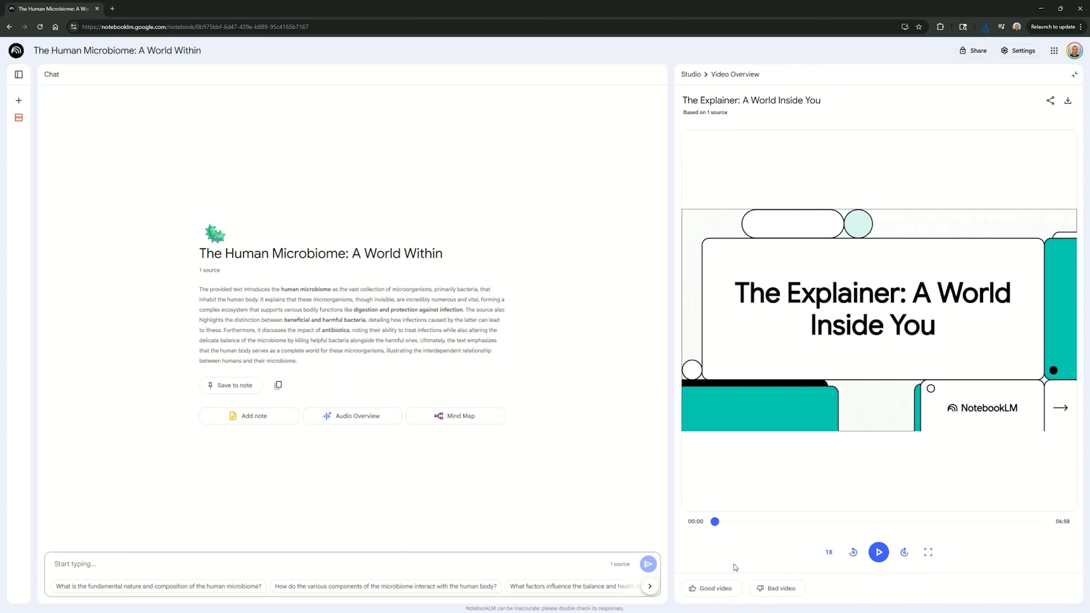
# - Play the video overview, skip ahead through it, and close the player
pyautogui.click(876, 553)
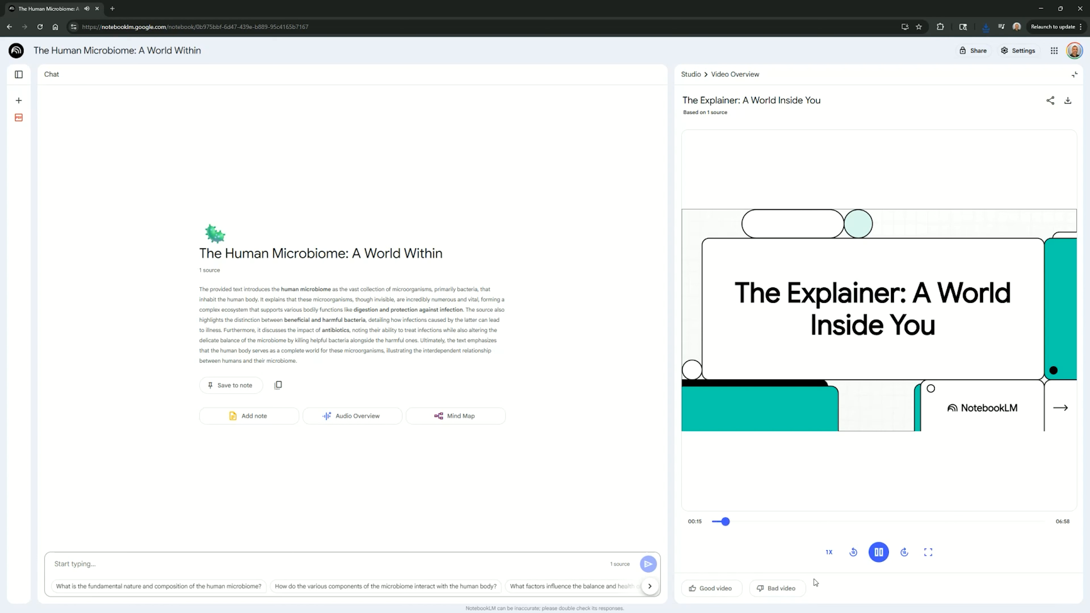
pyautogui.click(877, 554)
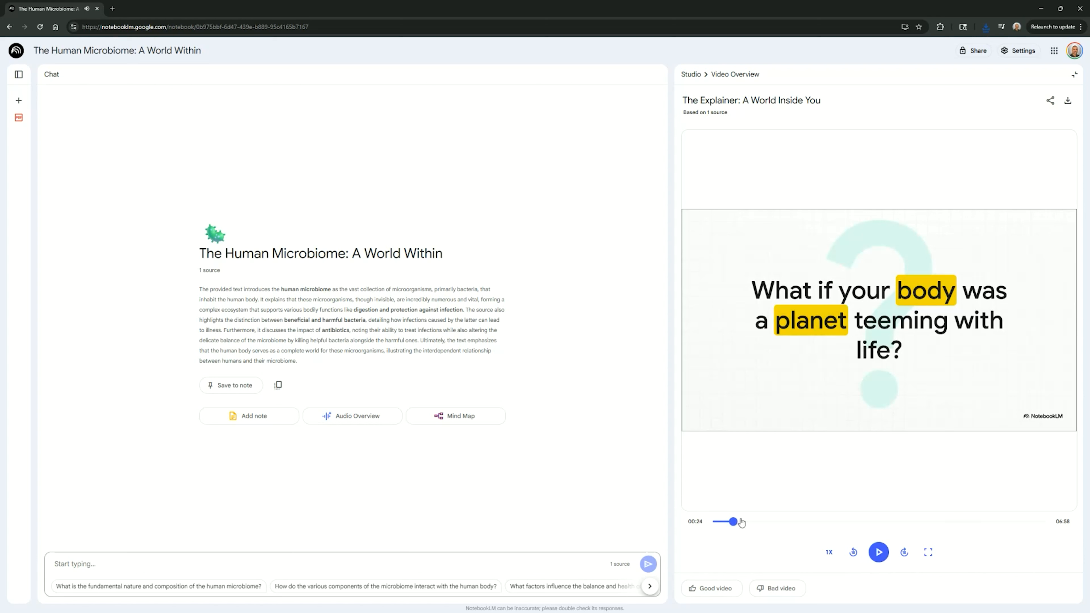
pyautogui.moveTo(747, 524); pyautogui.dragTo(798, 525)
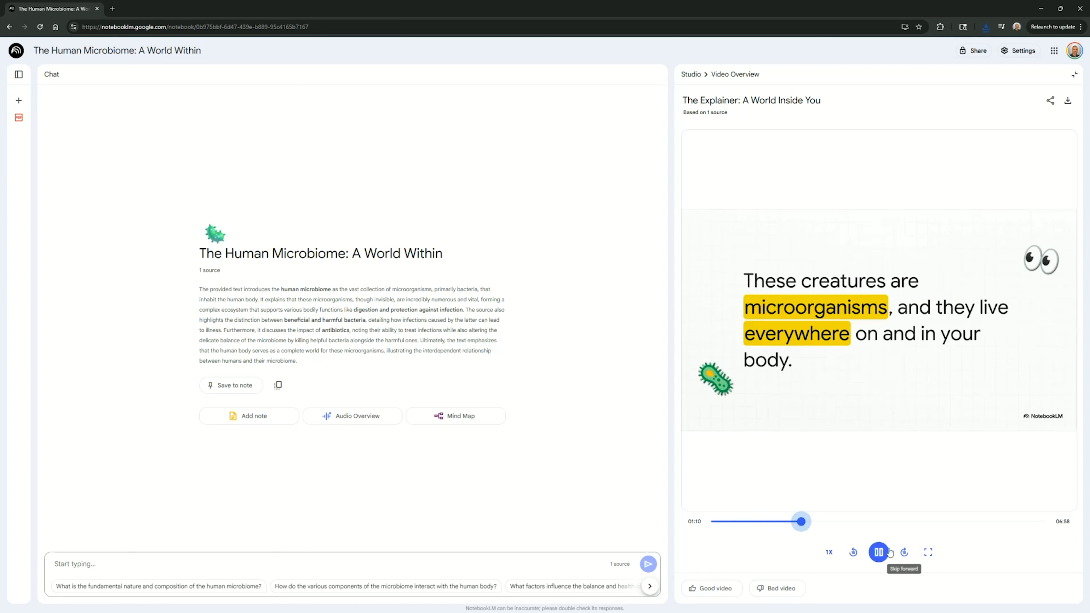
pyautogui.click(887, 552)
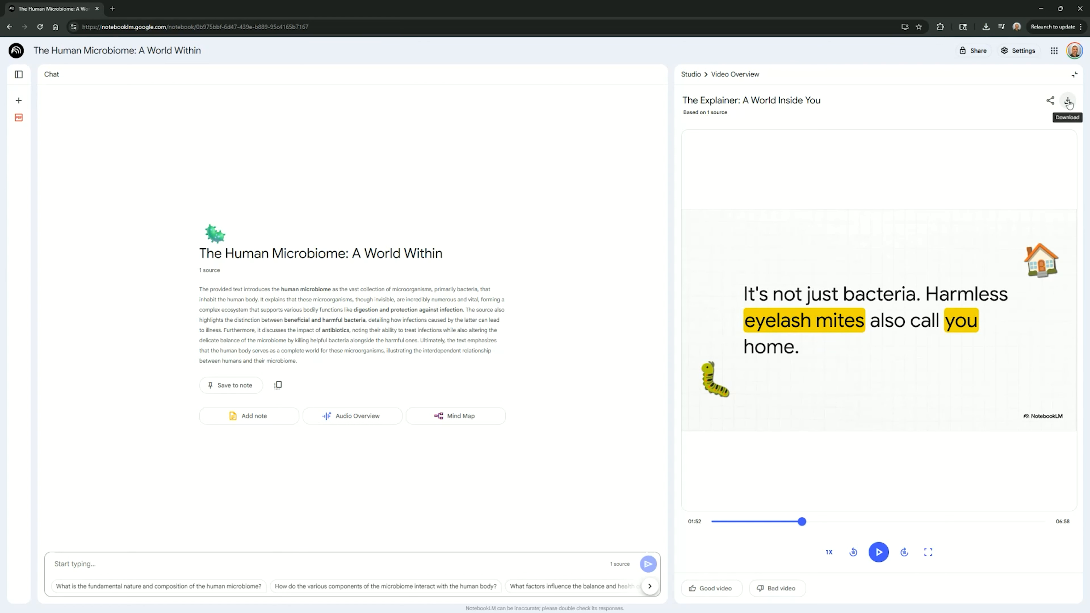
pyautogui.click(1074, 75)
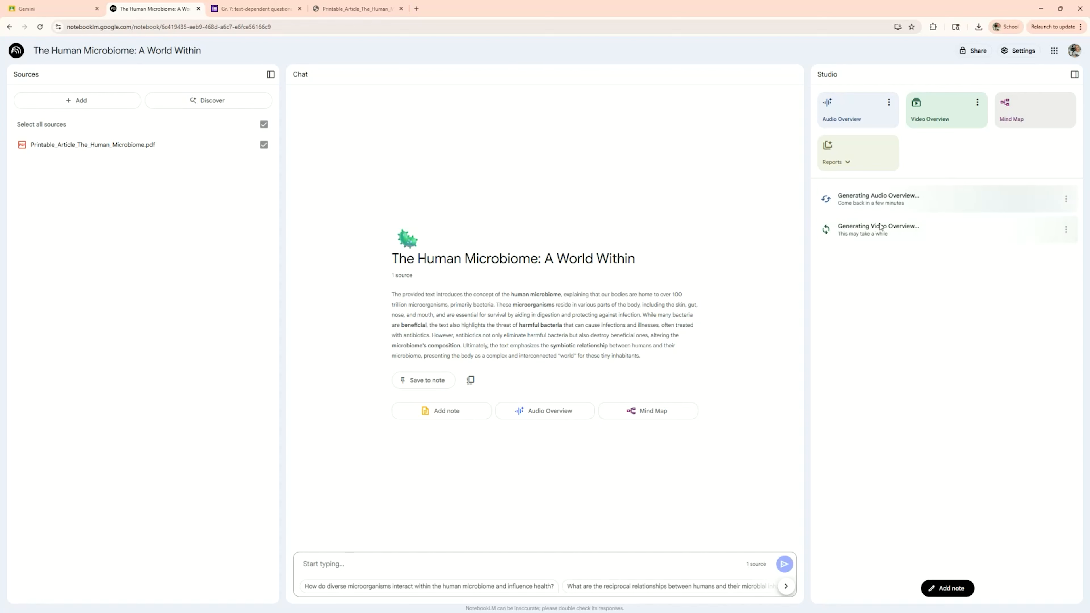
# - Return to Google Classroom, open the Gemini Classroom class's classwork, and edit the Human Microbiome Assignment draft
pyautogui.click(58, 10)
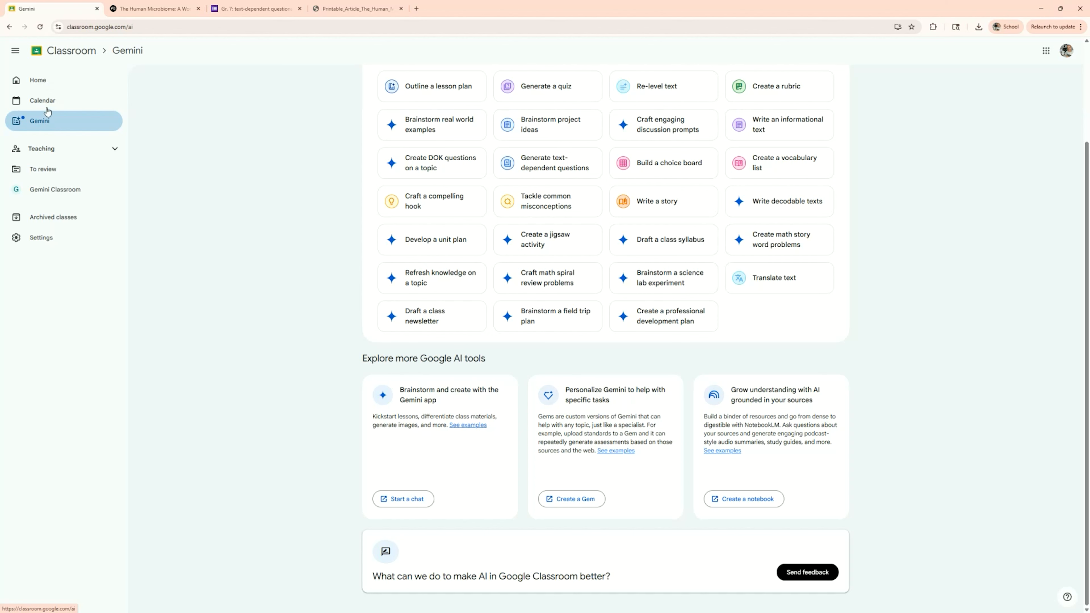
pyautogui.click(47, 81)
pyautogui.click(167, 172)
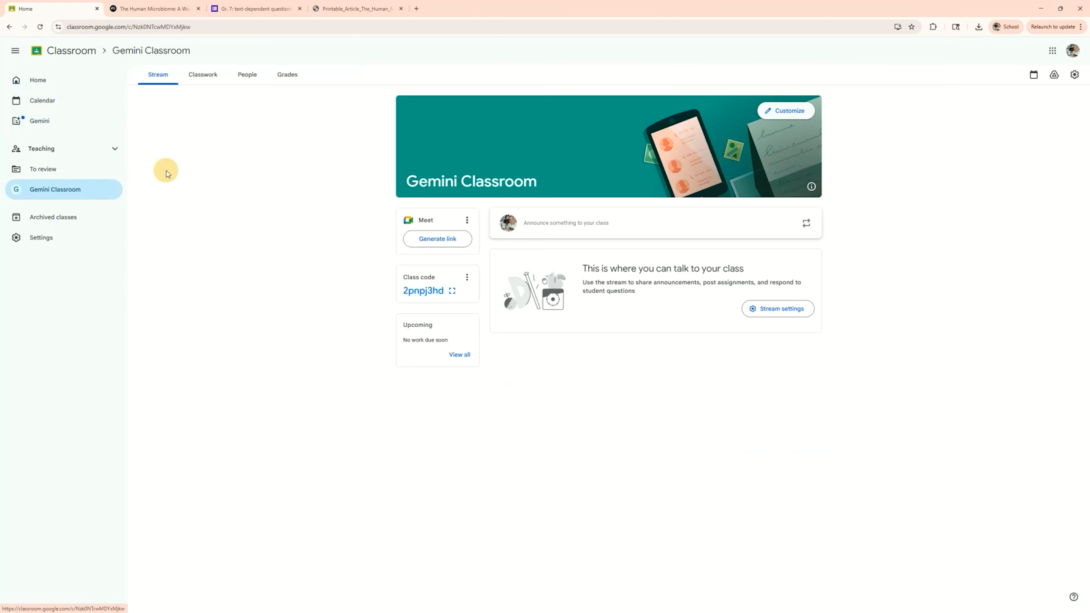
pyautogui.click(217, 80)
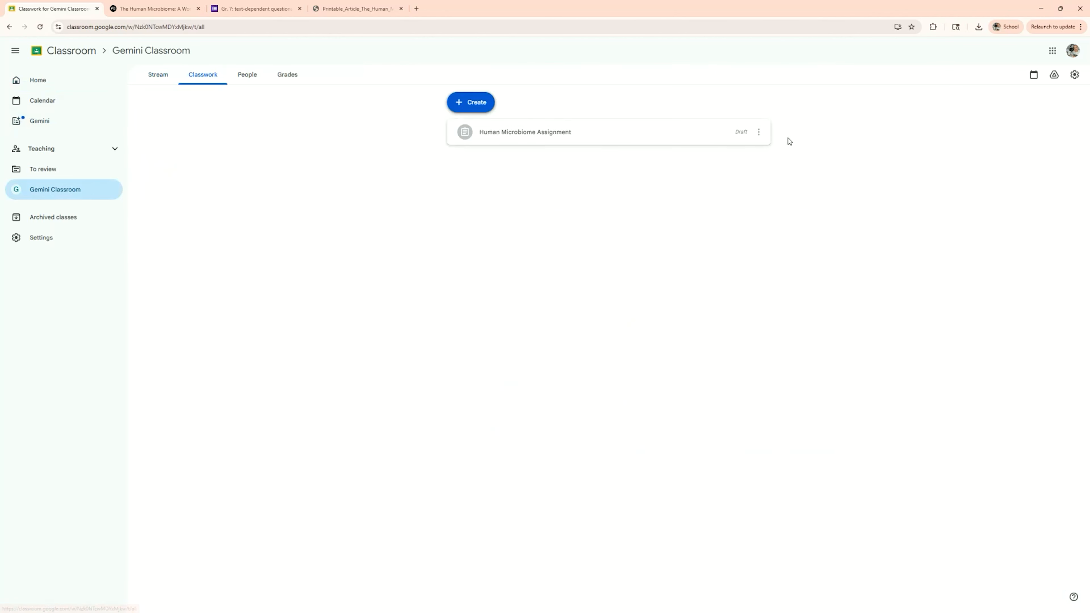
pyautogui.click(713, 136)
pyautogui.click(758, 133)
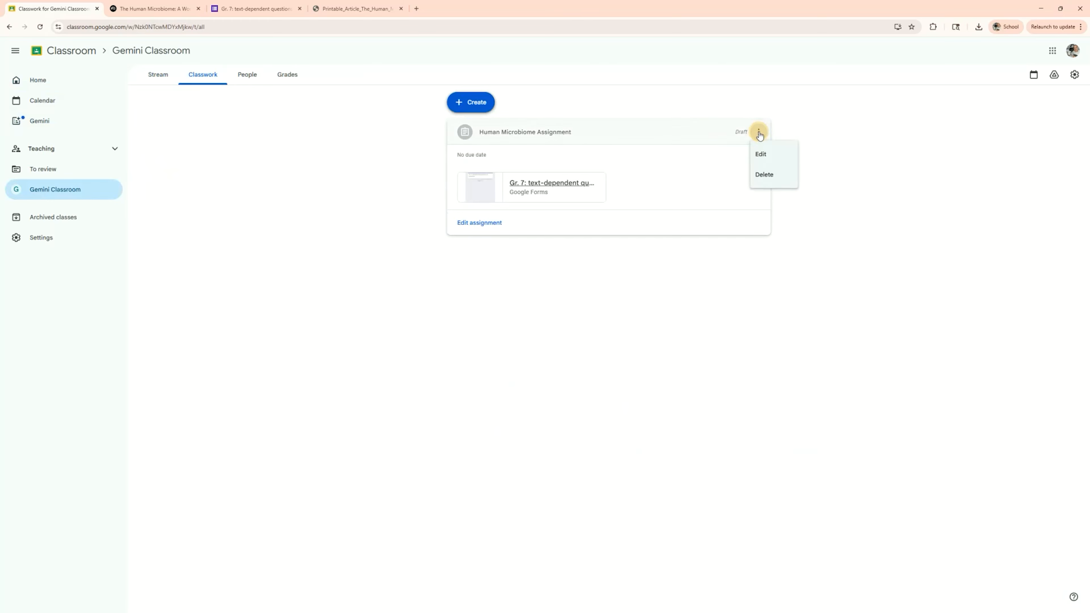
pyautogui.click(768, 154)
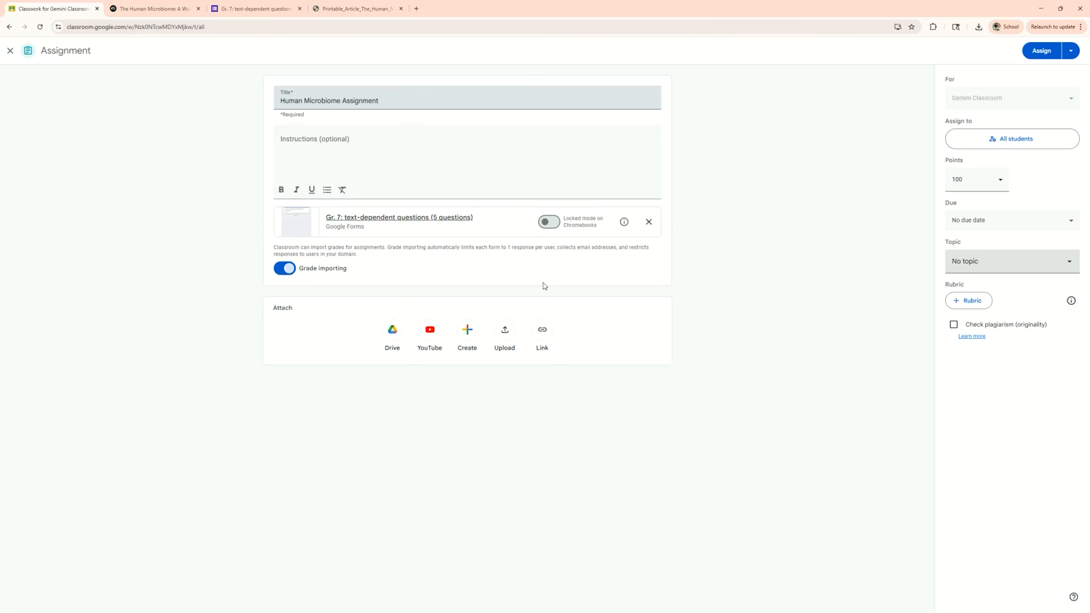
# - Upload The_Explainer__A_World_Inside_You video and the Your_Hidden_Universe audio files from the Human Microbiome folder to the assignment
pyautogui.click(499, 335)
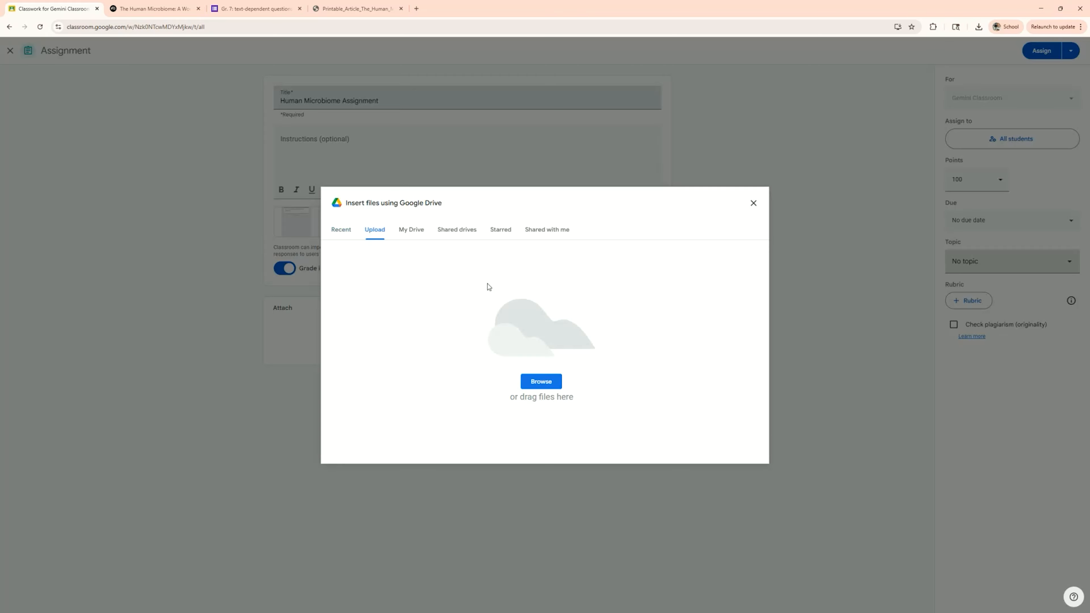
pyautogui.click(541, 381)
pyautogui.click(102, 80)
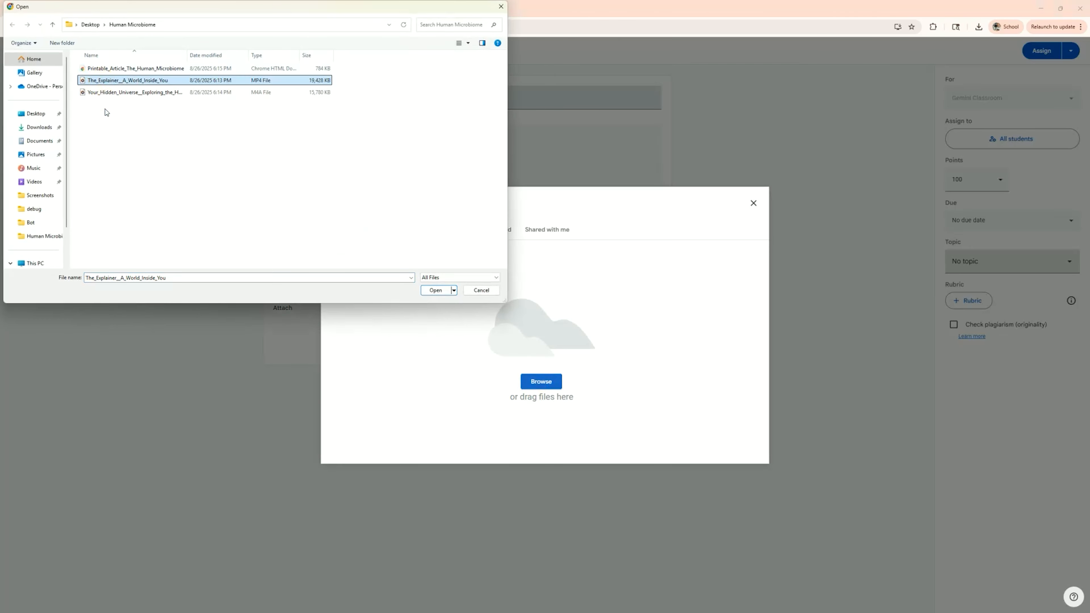
pyautogui.keyDown('ctrl'); pyautogui.click(106, 92); pyautogui.keyUp('ctrl')
pyautogui.click(436, 290)
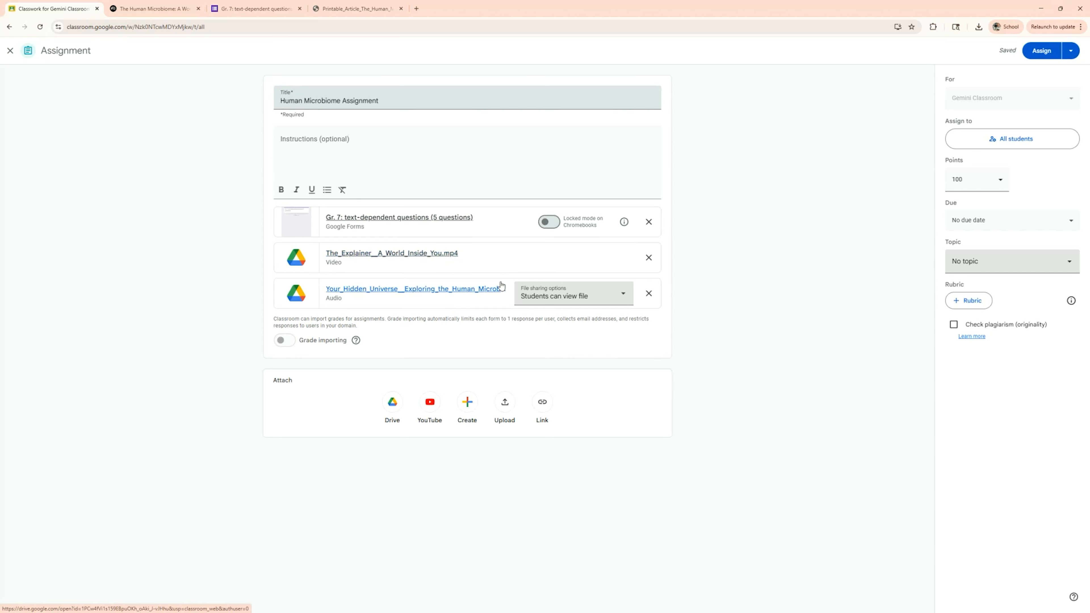
# - Attach Printable_Article_The_Human_Microbiome.pdf to the assignment from Google Drive's recent files
pyautogui.click(393, 406)
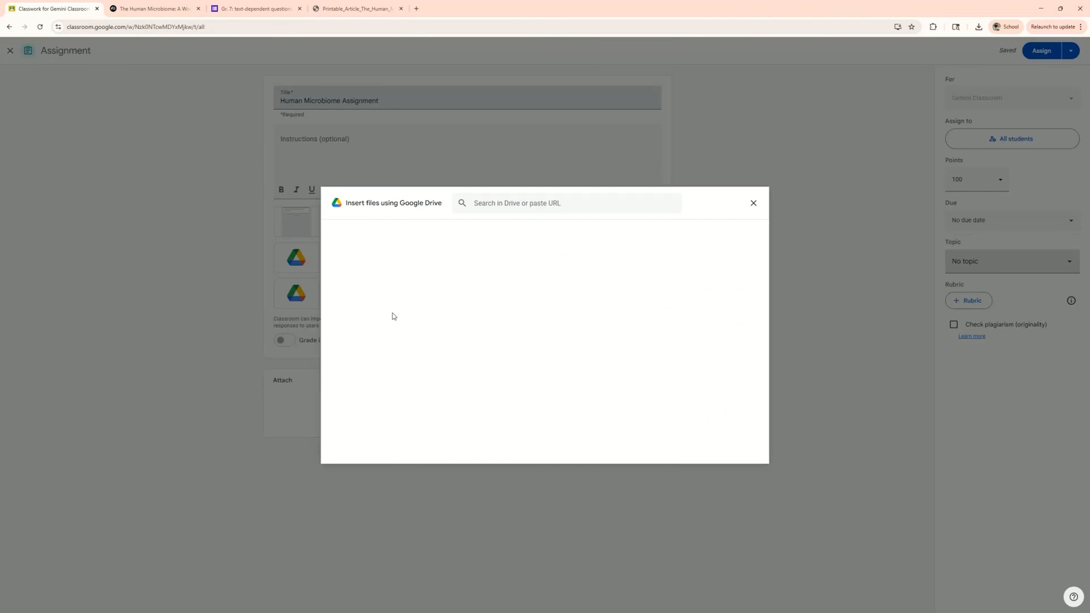
pyautogui.click(462, 323)
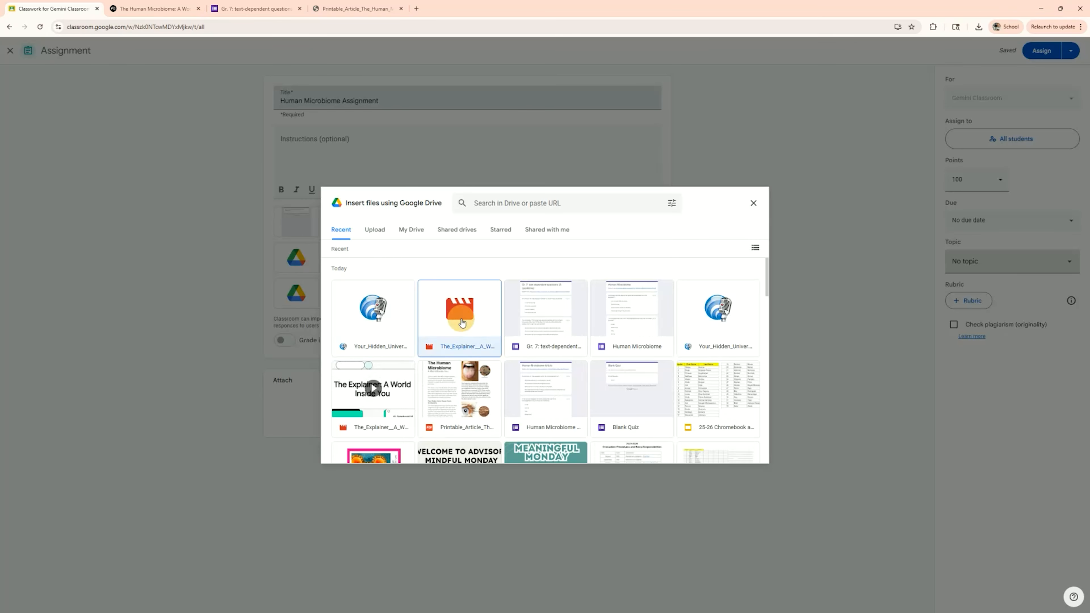
pyautogui.click(531, 309)
pyautogui.click(468, 392)
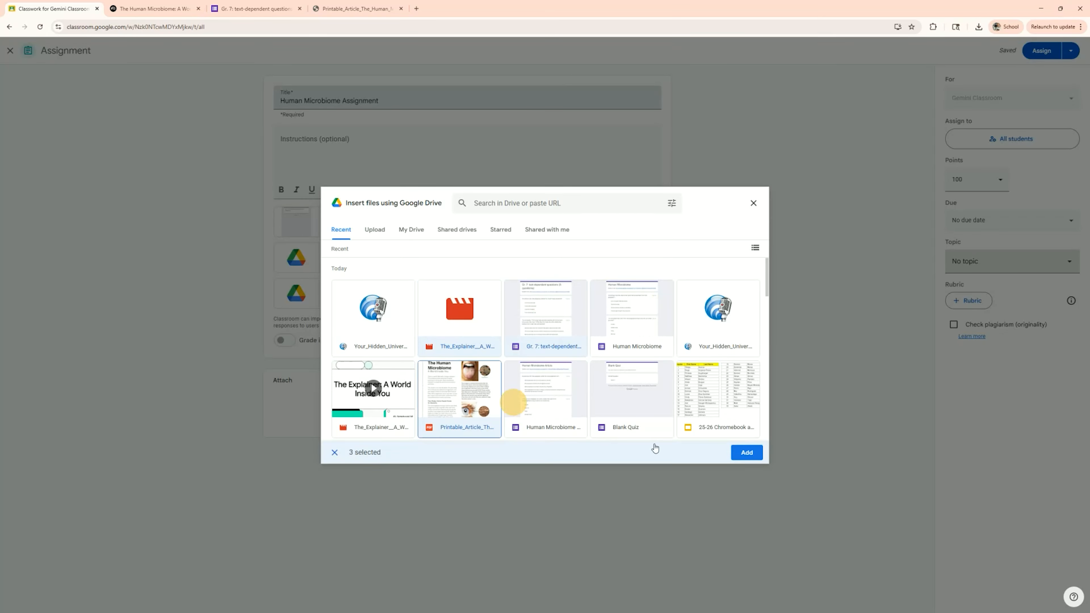
pyautogui.click(748, 452)
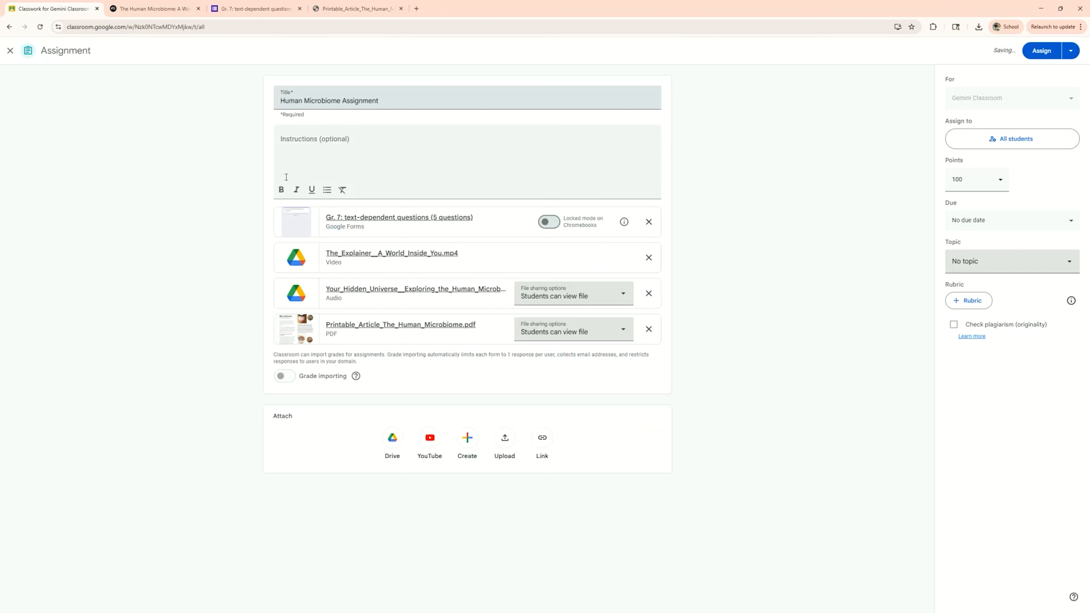
# - Set the assignment's due date to Friday, August 29, 2025
pyautogui.click(1028, 219)
pyautogui.click(1033, 255)
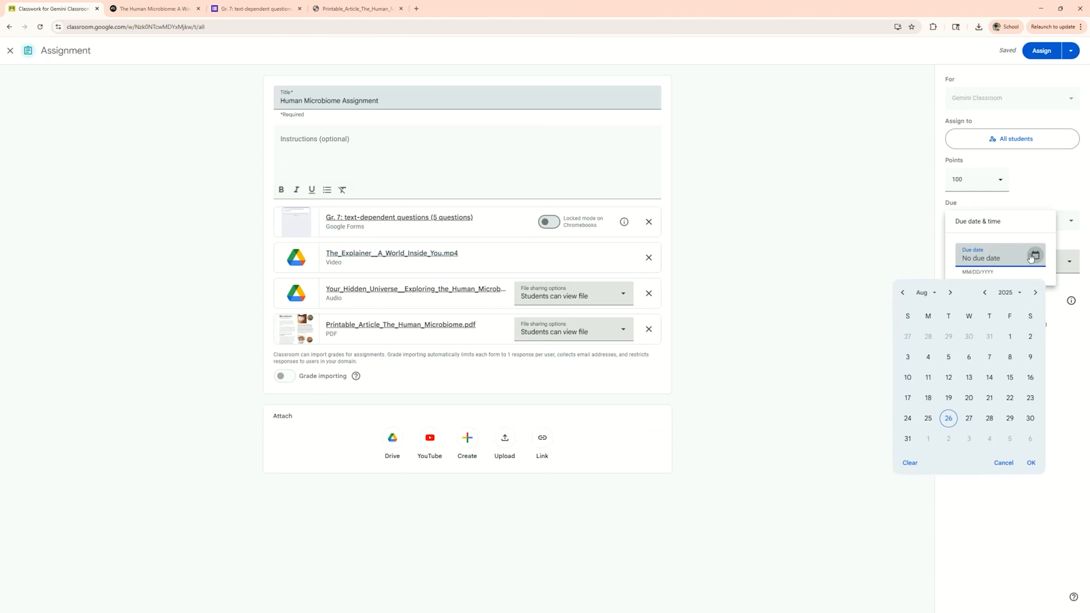
pyautogui.click(1010, 418)
pyautogui.click(1079, 243)
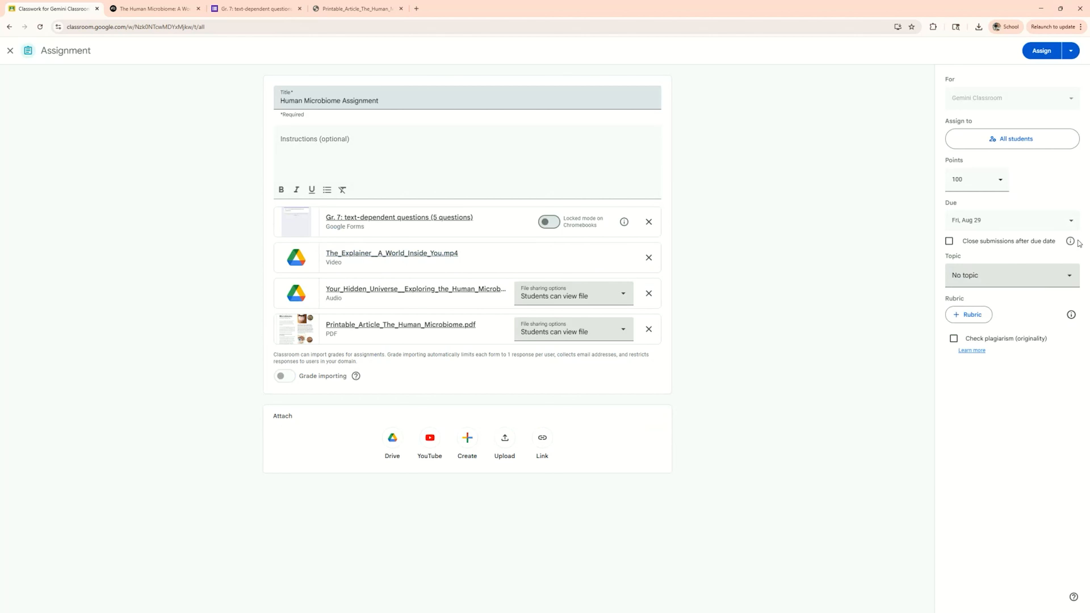
# - Create the topic Unit 1: Microbiome for the assignment and assign it to all students
pyautogui.click(1008, 276)
pyautogui.click(968, 320)
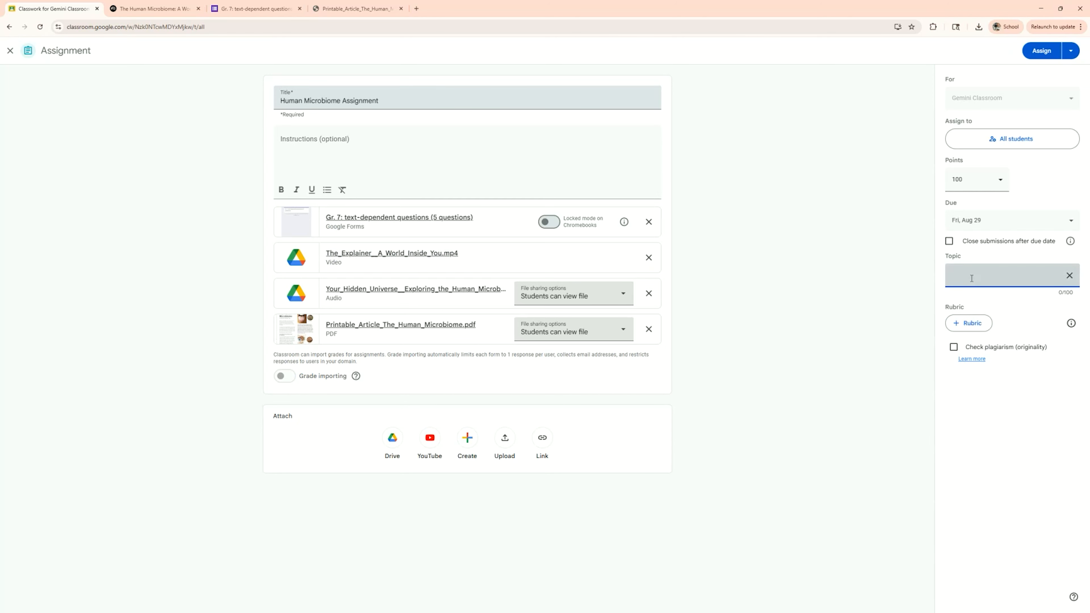
pyautogui.write('Unit 1: Microbiome')
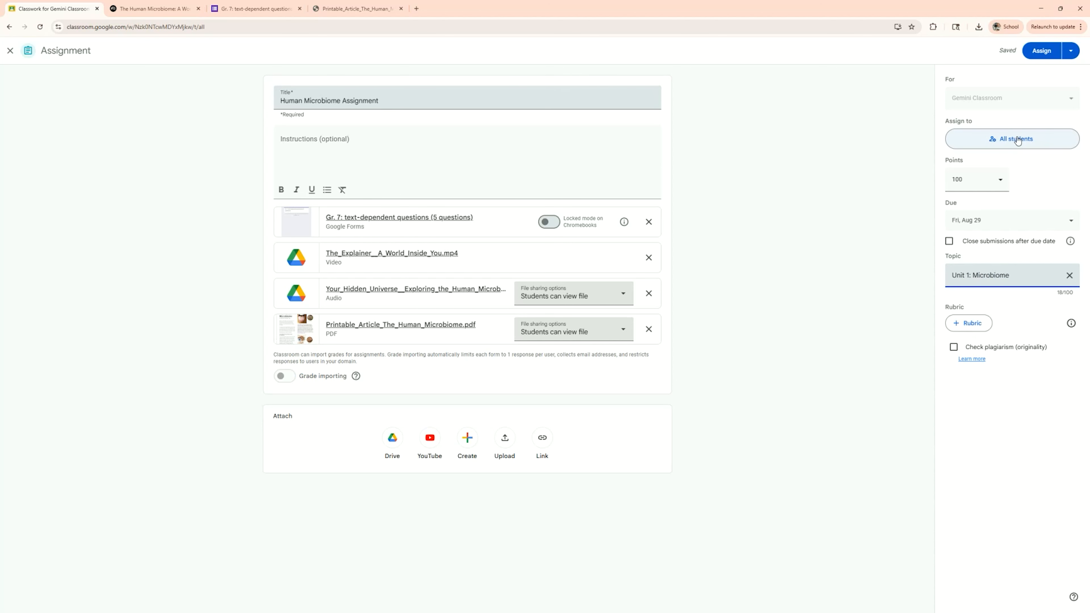
pyautogui.click(1041, 51)
pyautogui.click(622, 347)
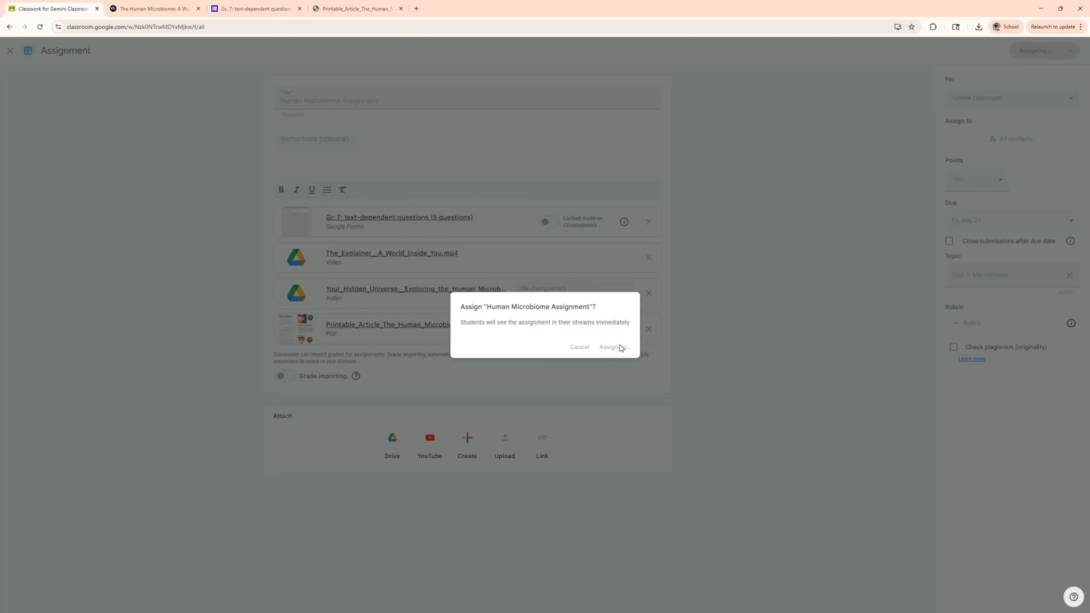